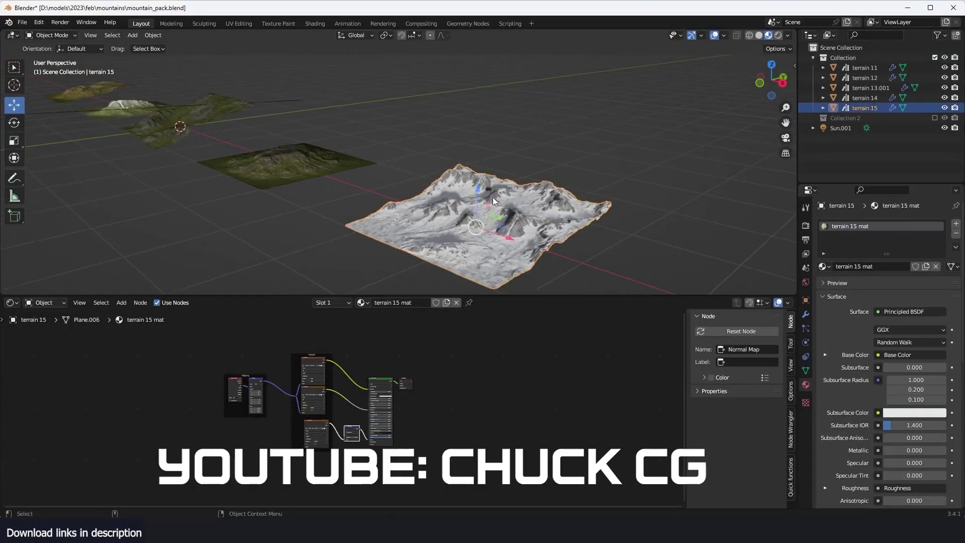
Examine the terrain models in the mountain pack scene, from the snowy mountains to the brown-green terrain at the other end
scroll(492, 197, up, 4)
middle_drag(493, 197, 500, 164)
scroll(500, 183, up, 3)
key(alt+a)
scroll(439, 168, down, 4)
scroll(499, 165, down, 4)
shift+middle_drag(352, 167, 472, 168)
click(368, 174)
scroll(368, 174, up, 5)
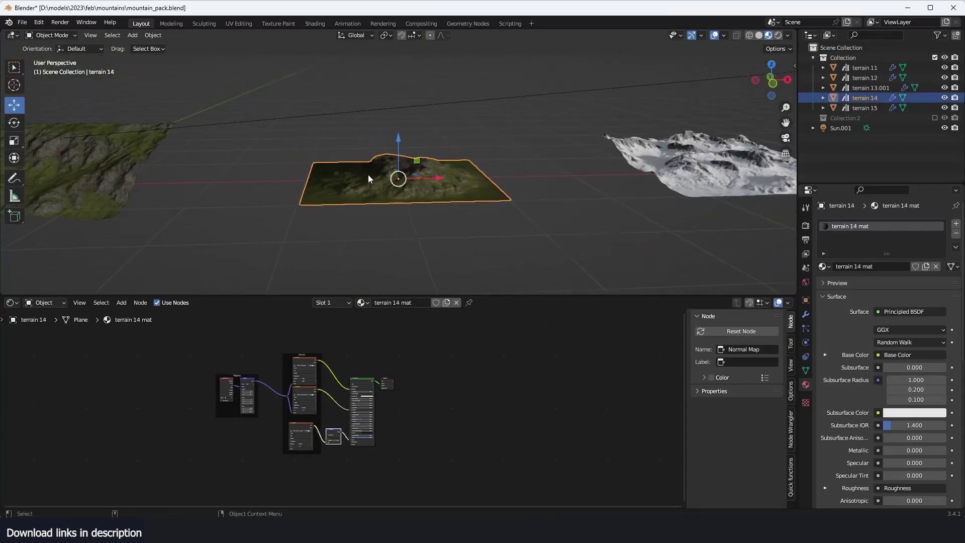
middle_drag(368, 174, 426, 177)
scroll(427, 182, down, 6)
shift+middle_drag(307, 199, 498, 163)
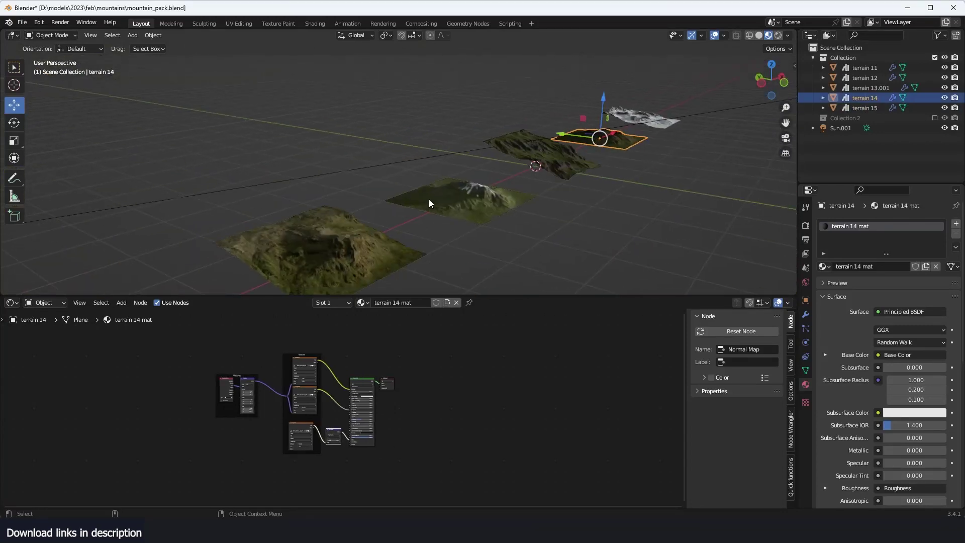
shift+middle_drag(430, 201, 482, 151)
scroll(482, 151, up, 5)
scroll(482, 151, down, 3)
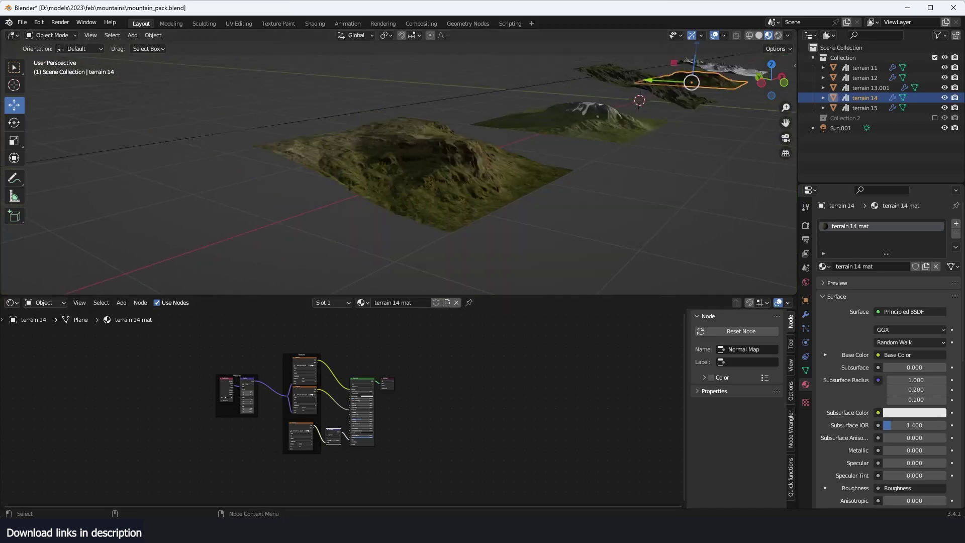
Switch to the natural set file and display its trees and plants in rendered shading
mouse_move(355, 486)
click(291, 482)
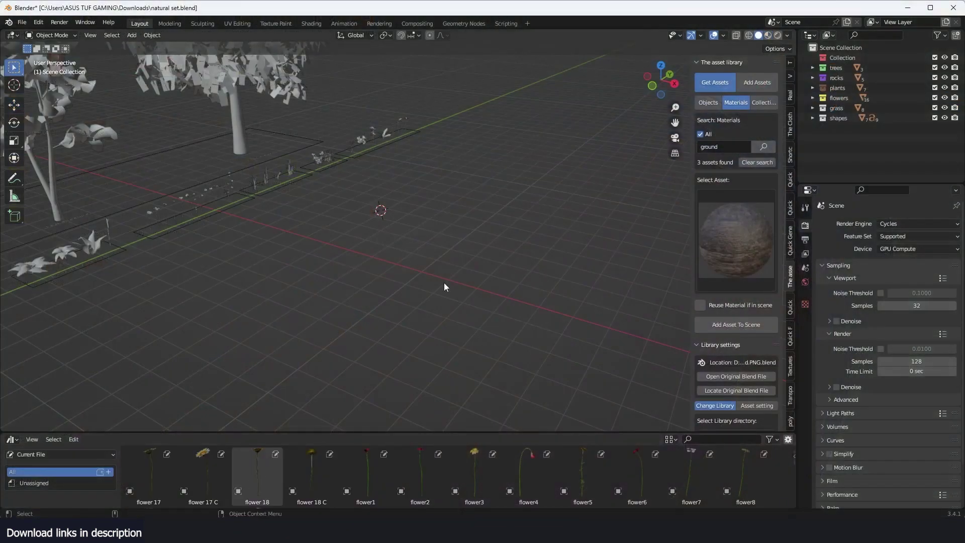
click(780, 34)
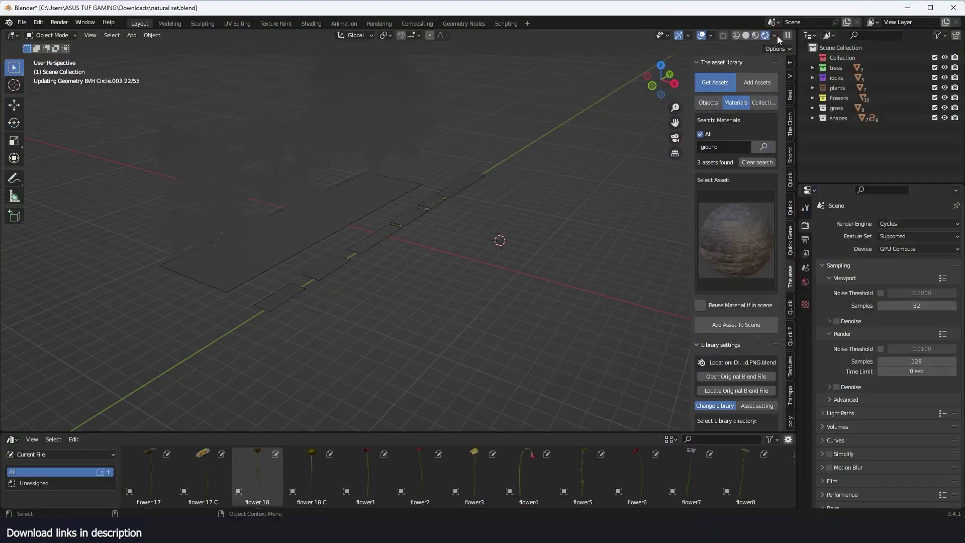
scroll(560, 146, up, 5)
middle_drag(560, 146, 590, 140)
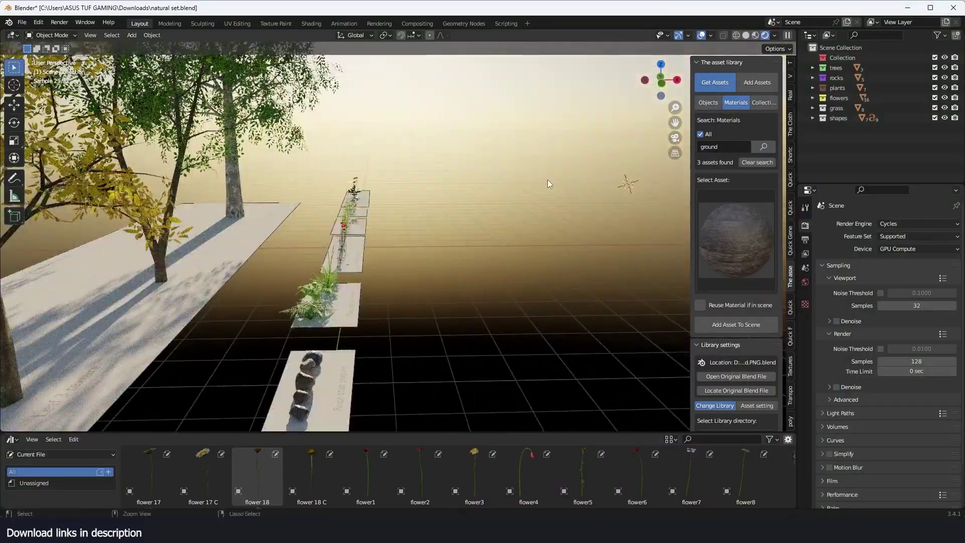
Paste the copied flower meadow plane into the natural set scene and inspect it up close
key(ctrl+v)
middle_drag(547, 213, 462, 216)
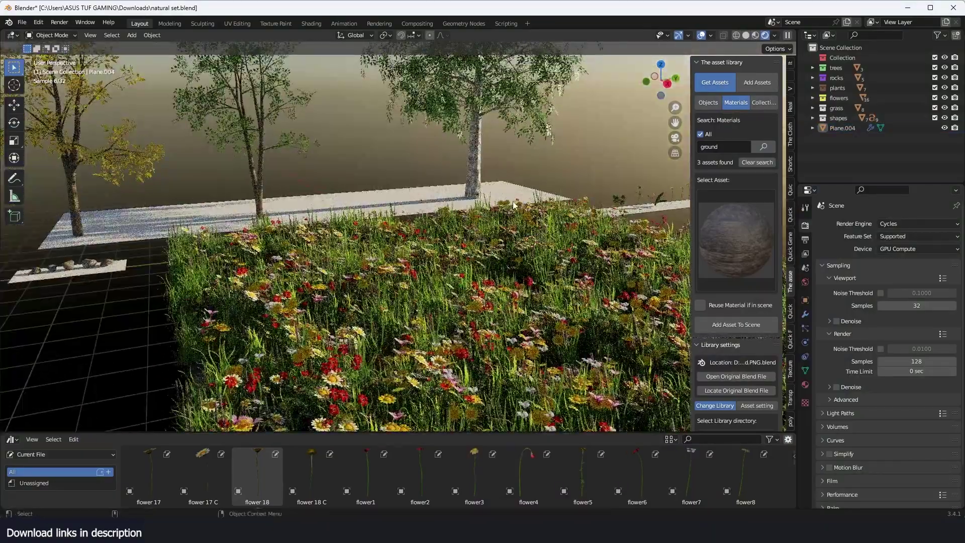
middle_drag(540, 198, 584, 250)
scroll(545, 247, up, 5)
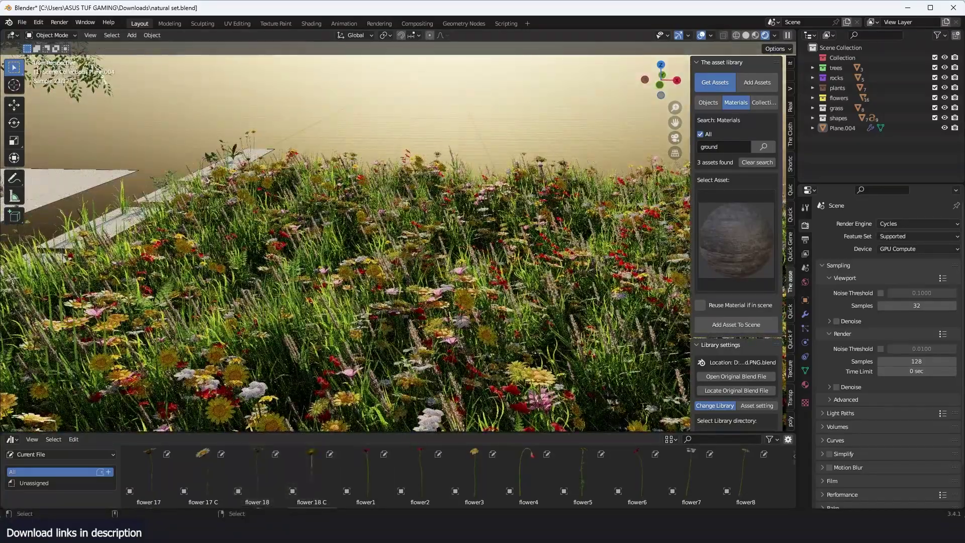
Switch to the medieval props file and examine the wooden bridge and the crane's treadwheel
mouse_move(292, 532)
mouse_move(426, 474)
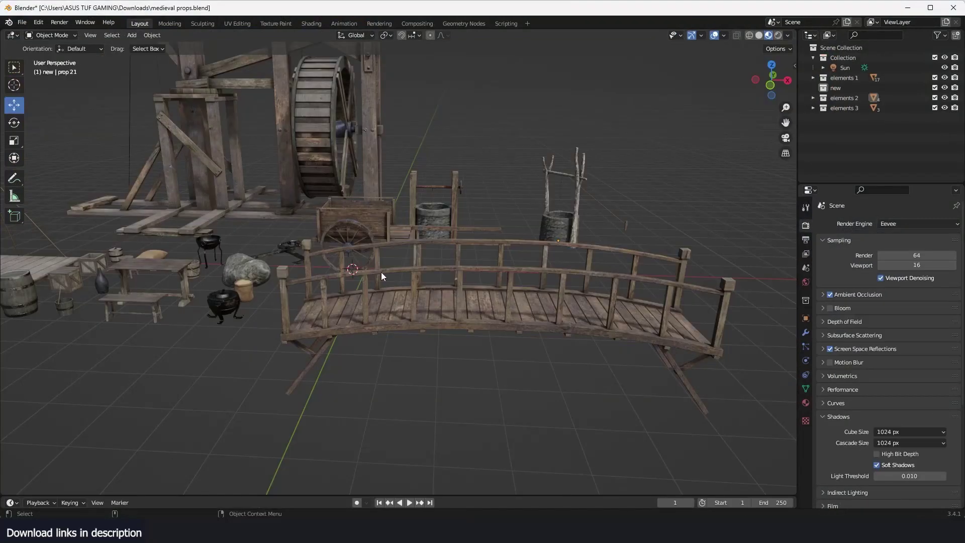
click(381, 272)
click(346, 389)
scroll(252, 305, down, 5)
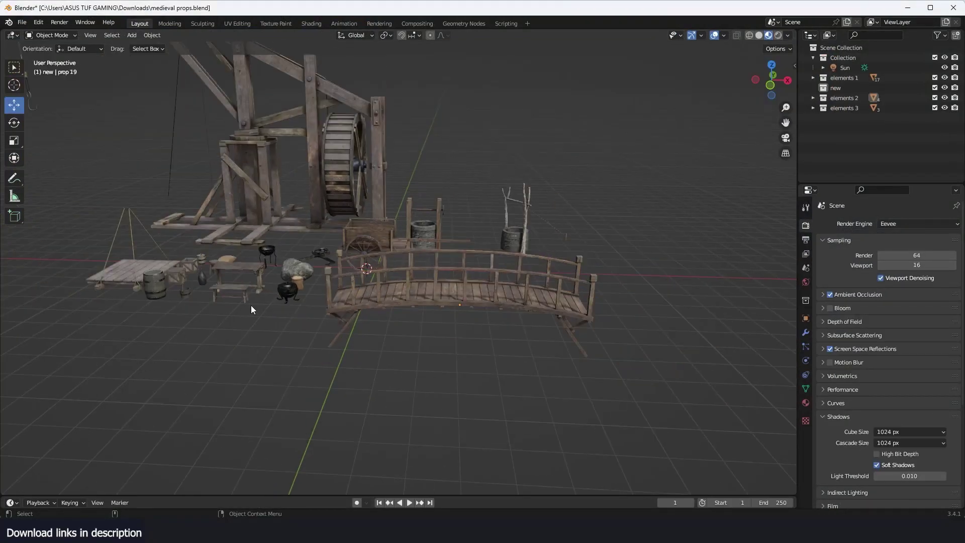
middle_drag(251, 305, 284, 349)
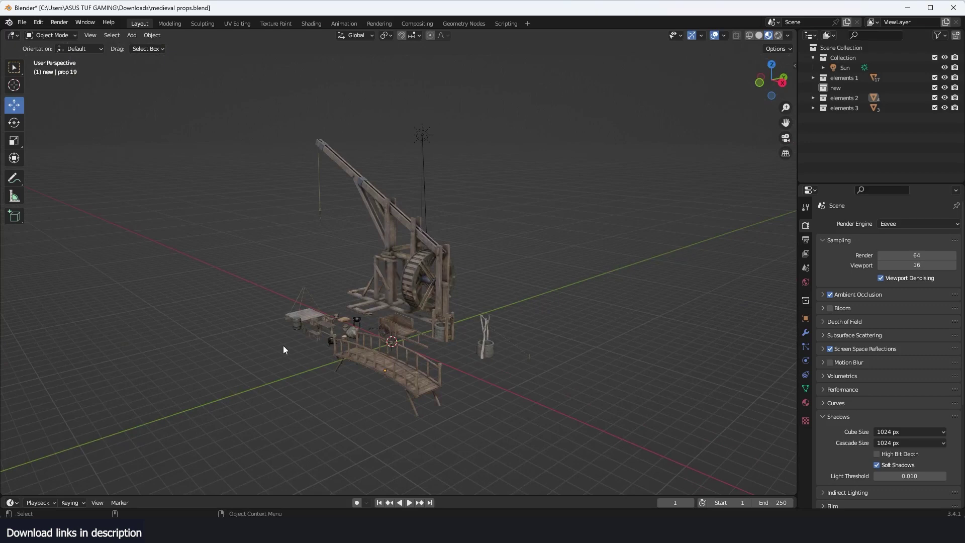
scroll(282, 346, up, 5)
middle_drag(282, 346, 472, 270)
scroll(472, 270, up, 5)
middle_drag(516, 219, 554, 216)
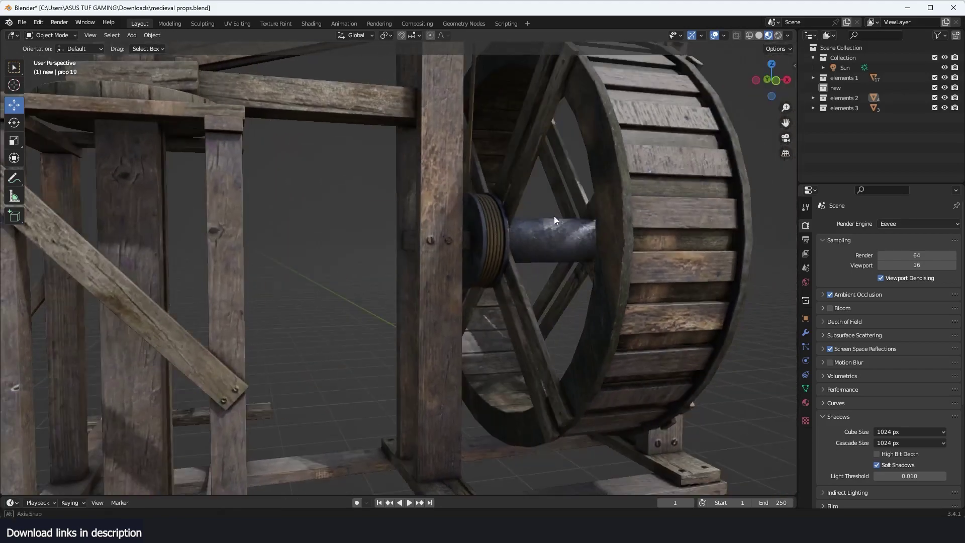
scroll(554, 215, up, 3)
Examine the wooden crane's frame and the surrounding wells and cart from several angles
click(435, 233)
scroll(468, 236, down, 8)
middle_drag(445, 233, 548, 204)
scroll(510, 210, up, 6)
scroll(460, 240, down, 5)
middle_drag(459, 240, 320, 282)
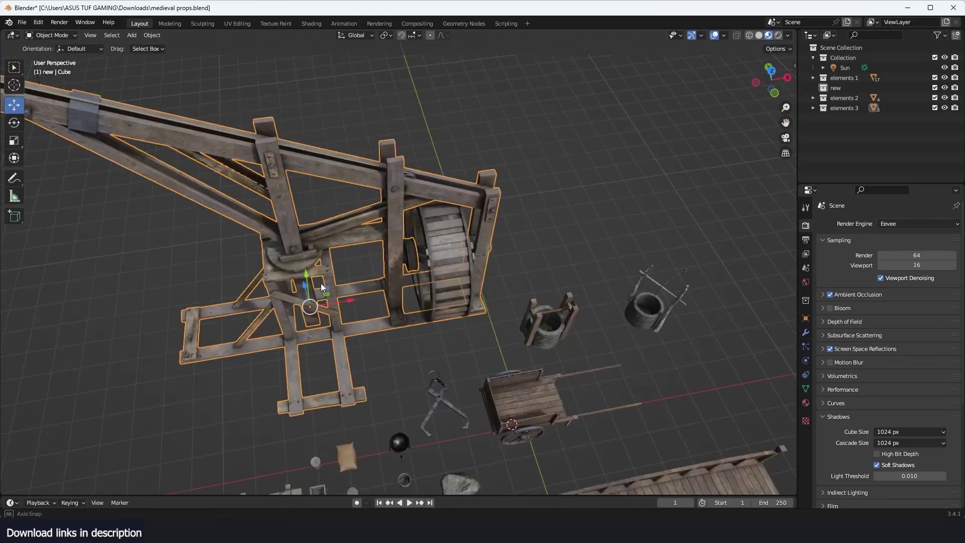
scroll(490, 264, down, 3)
middle_drag(490, 264, 428, 232)
Try rotating the crane's wheel about the global X axis
click(430, 236)
key(r)
key(x)
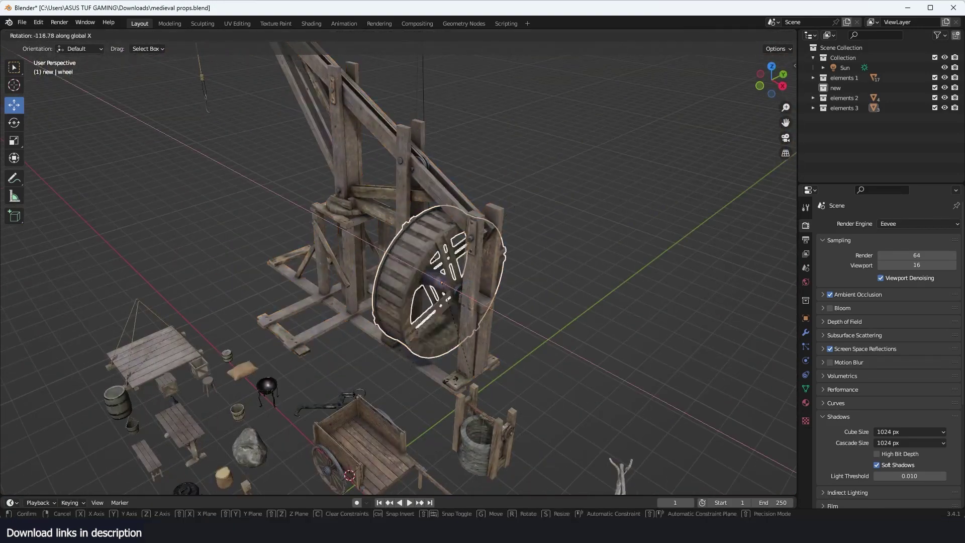
right_click(415, 164)
Inspect the crane's frame and its hook rope, checking the rope in Edit Mode
click(415, 163)
scroll(464, 141, down, 4)
middle_drag(463, 141, 508, 123)
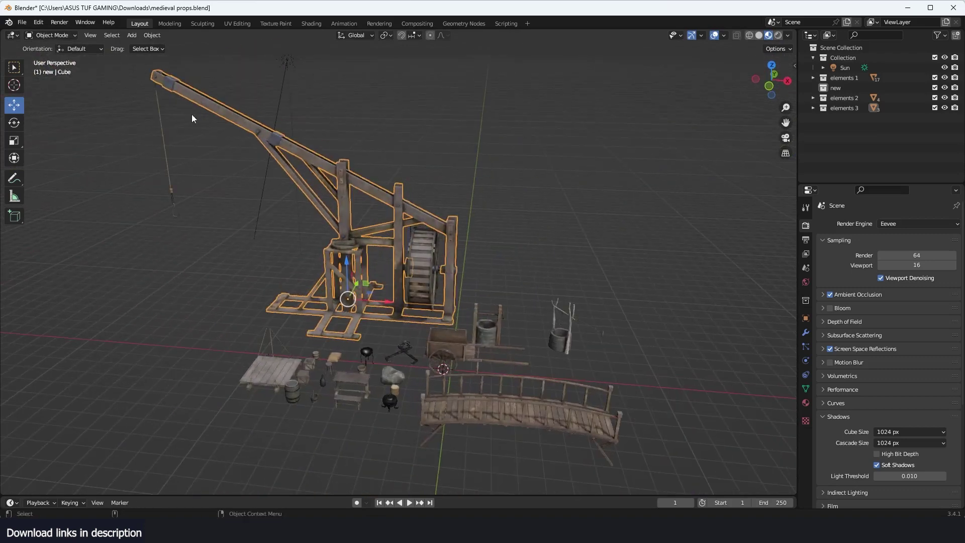
click(167, 133)
key(Tab)
key(Tab)
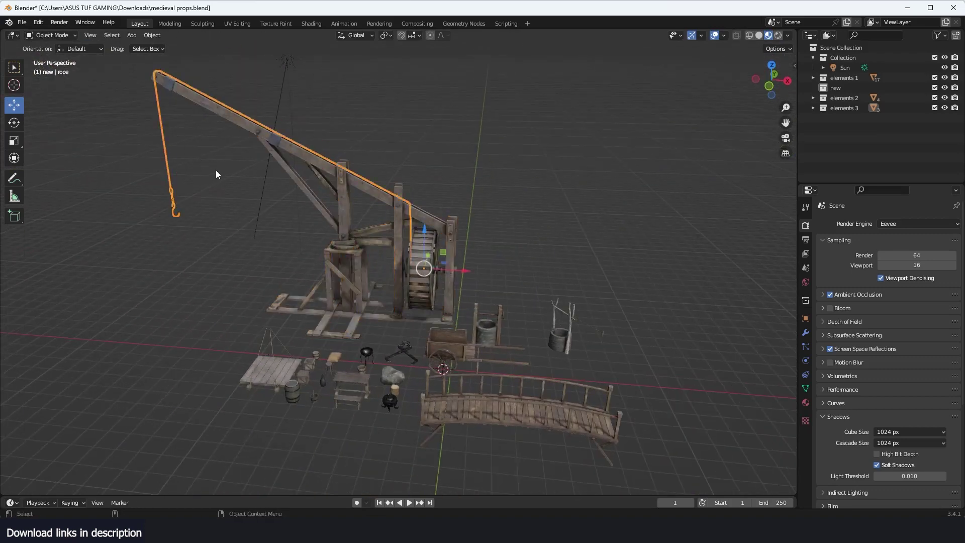
middle_drag(216, 170, 234, 157)
Examine the smaller medieval props, including the furniture, barrel, crates and hanging plank platform
middle_drag(463, 297, 493, 212)
scroll(323, 203, up, 2)
scroll(322, 203, up, 2)
click(323, 203)
scroll(359, 228, up, 6)
scroll(410, 218, down, 10)
scroll(352, 246, up, 4)
click(379, 212)
scroll(425, 226, up, 4)
click(502, 211)
click(226, 262)
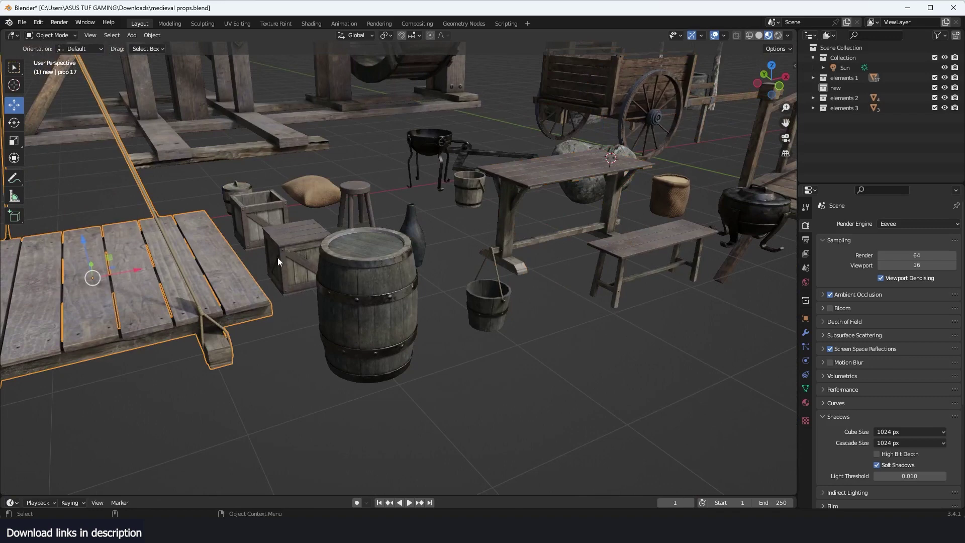
Delete the Sun light from the medieval props scene
scroll(278, 257, down, 8)
click(264, 99)
key(x)
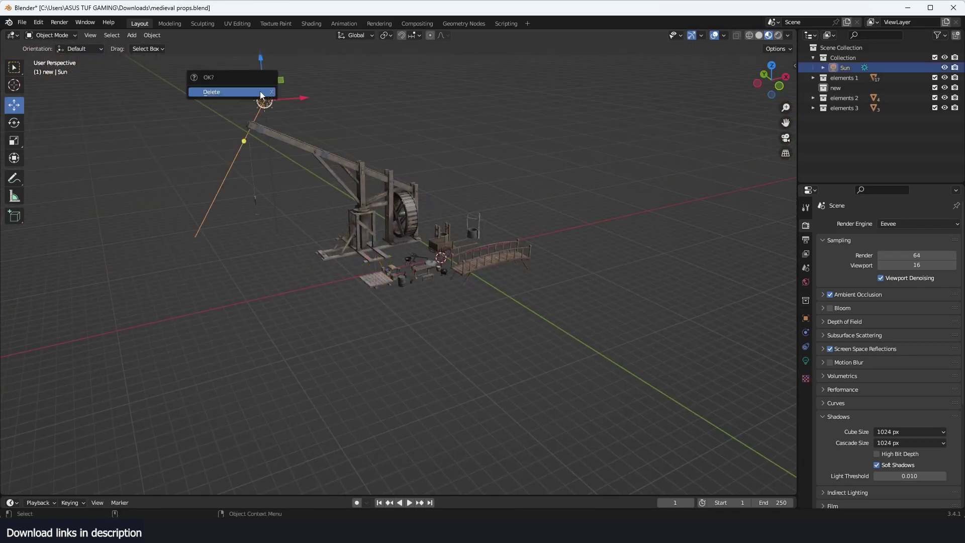
click(251, 90)
Select all the medieval props and batch rename them with the new name "medieval chuck_cg props"
key(n)
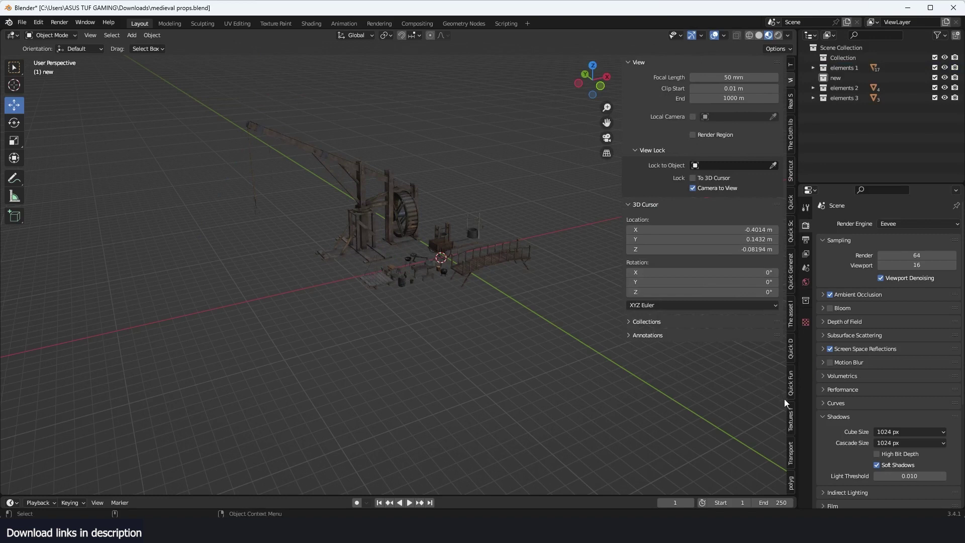
drag(199, 106, 297, 171)
click(464, 258)
drag(217, 78, 538, 311)
key(ctrl+F2)
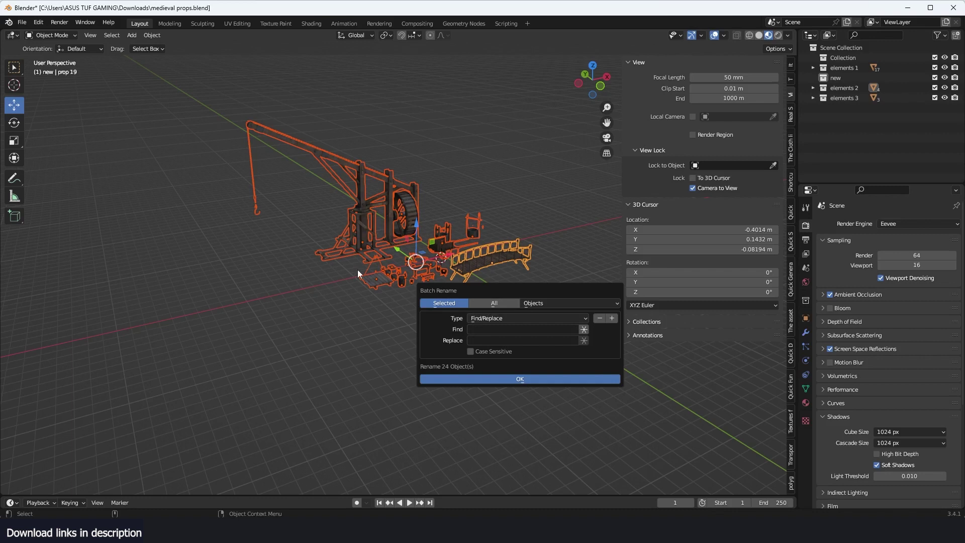
click(540, 317)
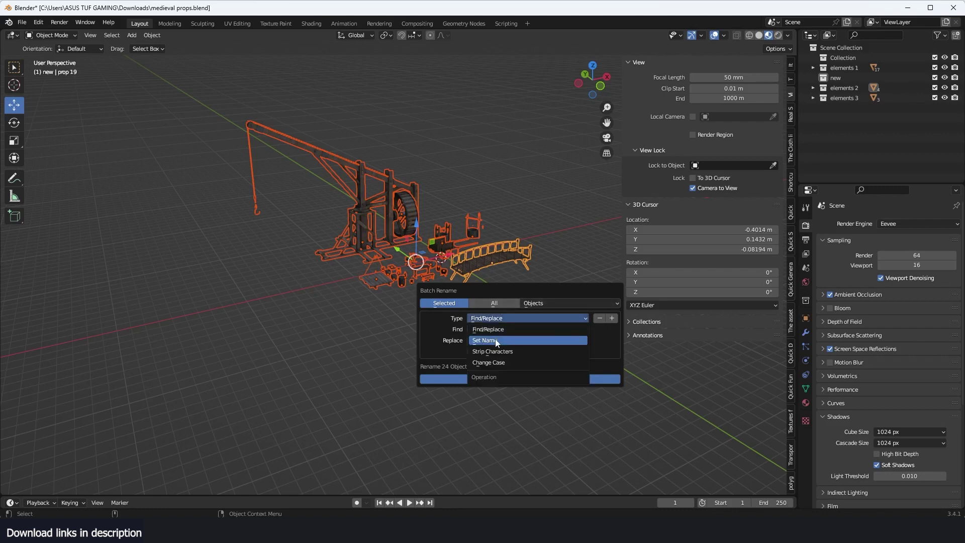
click(482, 336)
click(523, 340)
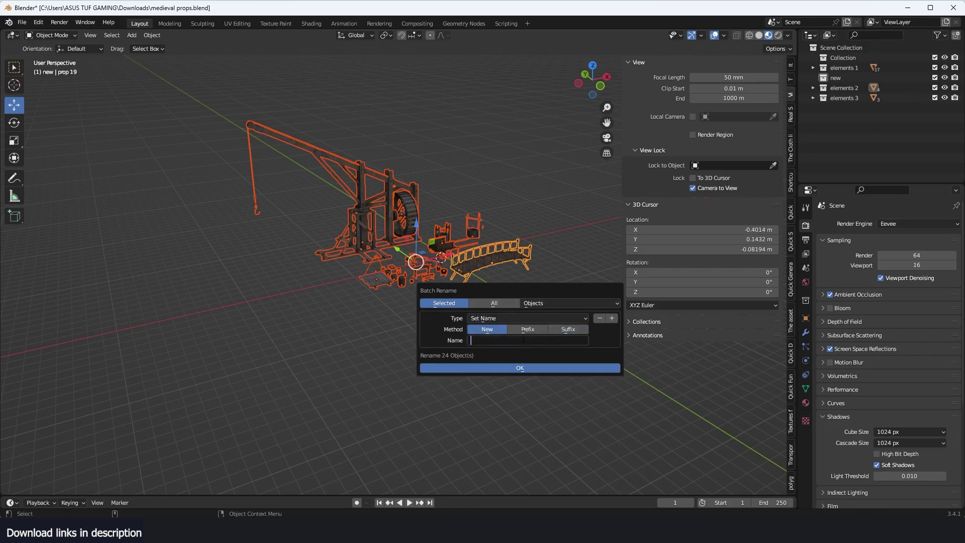
text(medieval chuck_co)
click(547, 365)
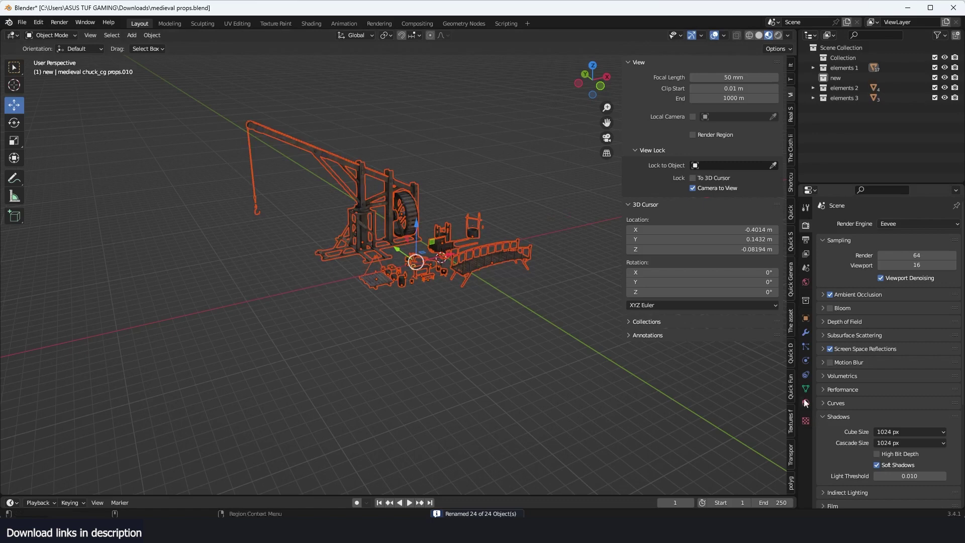
In the asset library add-on's Add Assets mode, create and link a new library at D:\models\libraries\other artists
click(791, 321)
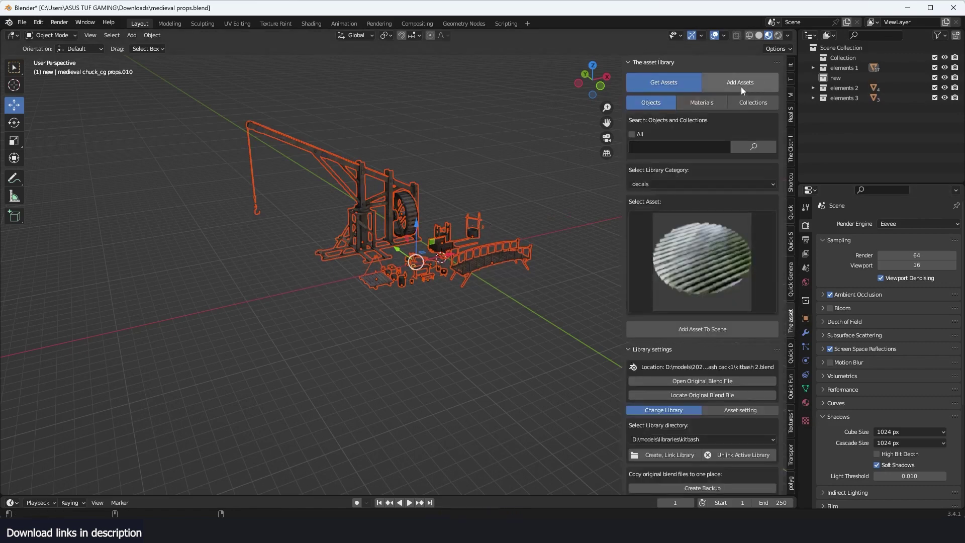
click(756, 77)
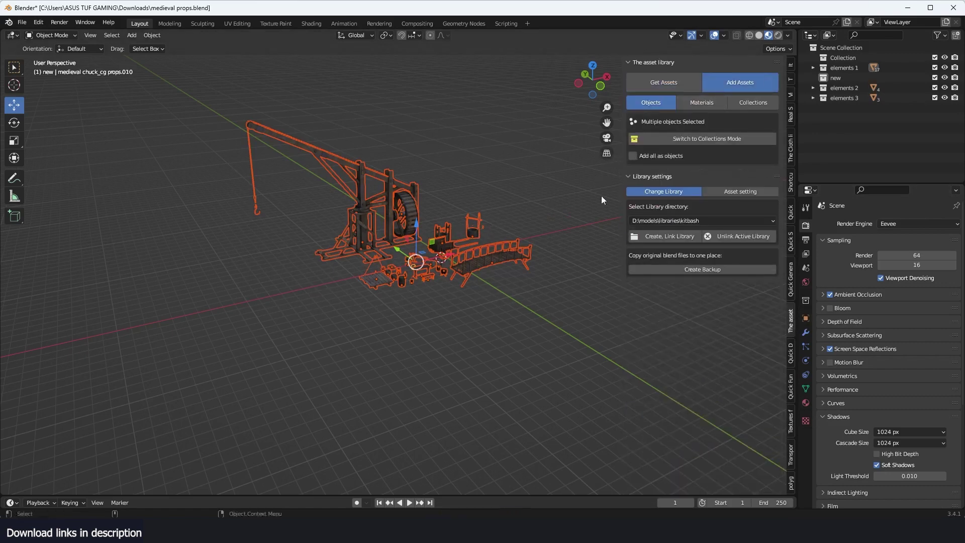
click(665, 236)
click(371, 119)
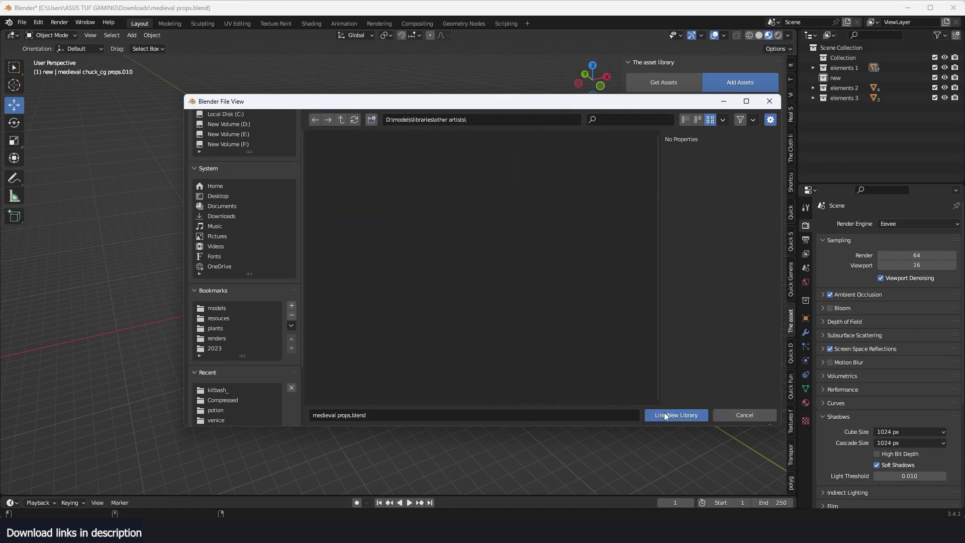
click(664, 412)
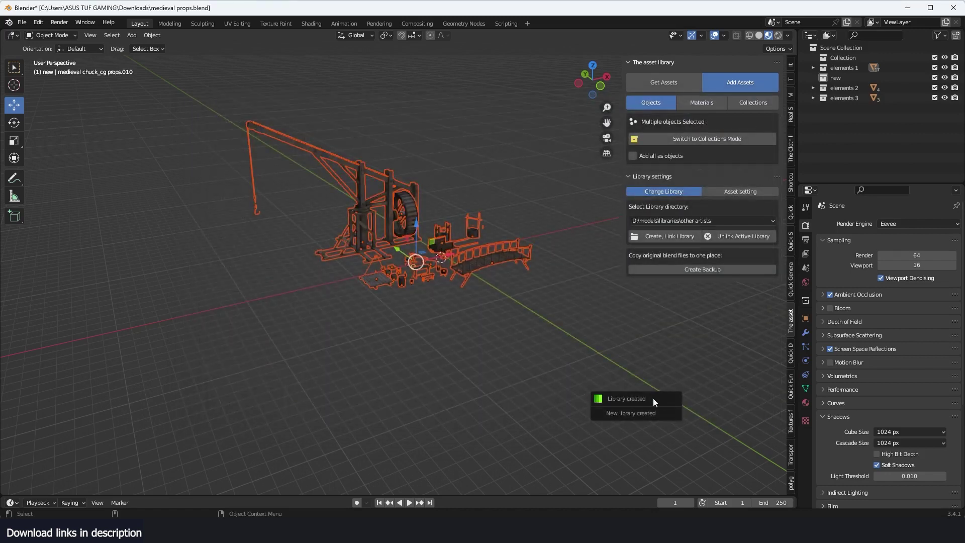
Add all selected props as individual objects to the library in a new category named "medieval props"
shift+click(420, 201)
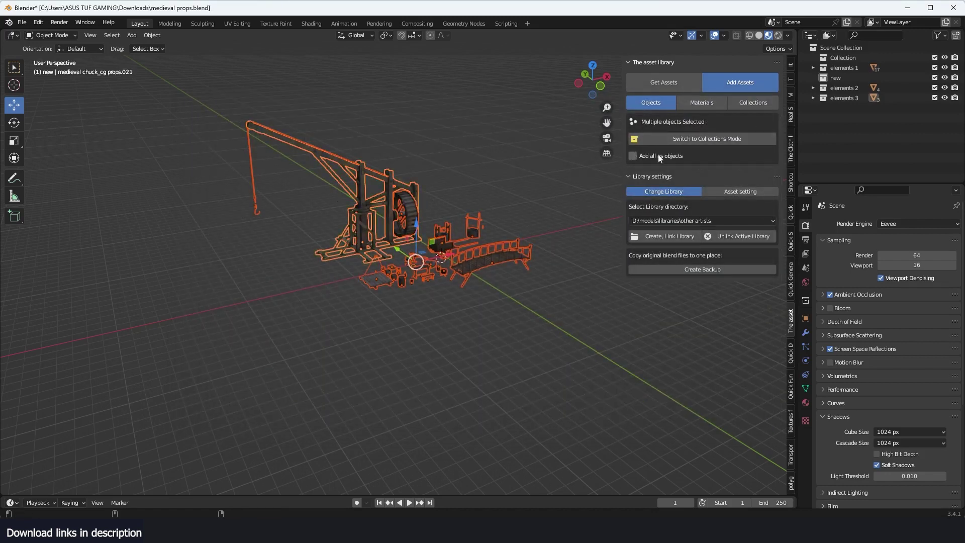
click(633, 155)
click(736, 197)
click(687, 194)
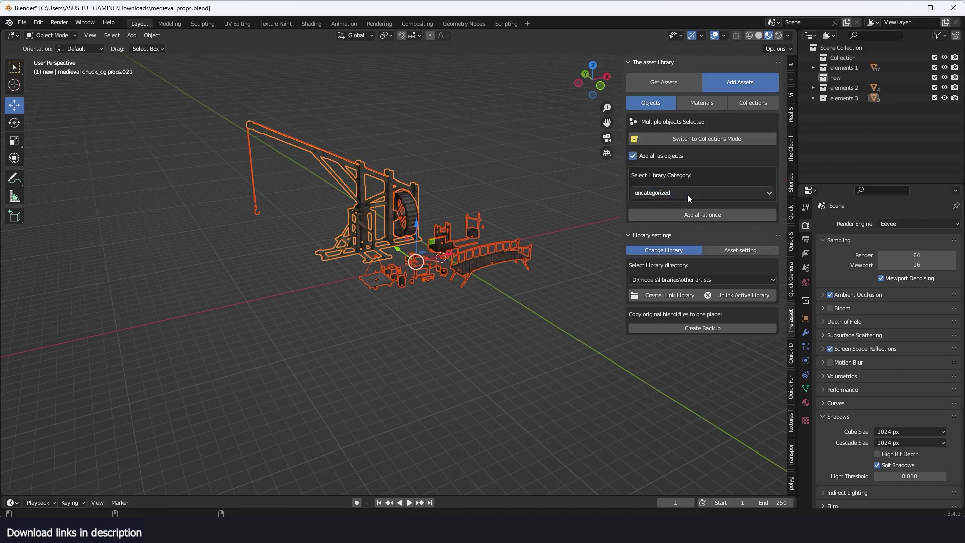
click(687, 194)
click(670, 218)
click(671, 227)
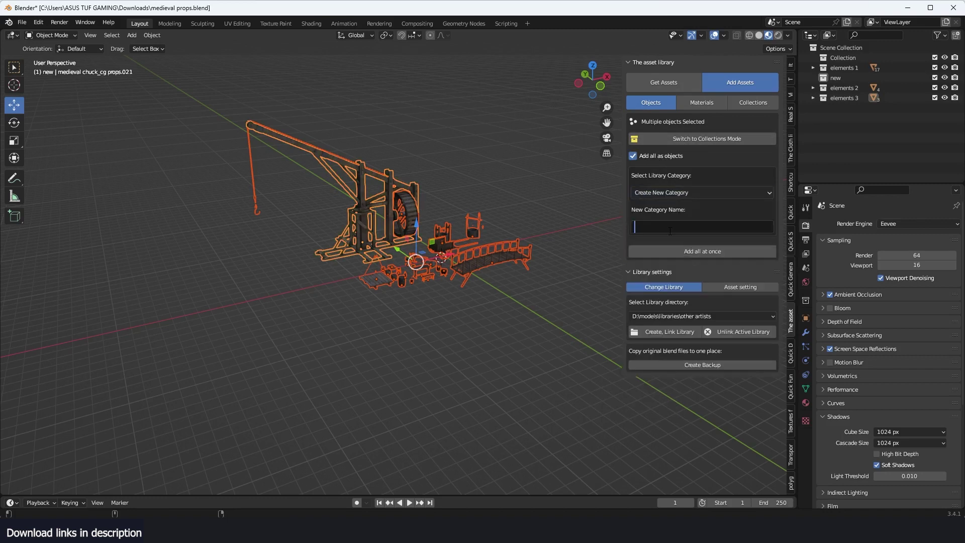
text(medieval props)
key(Return)
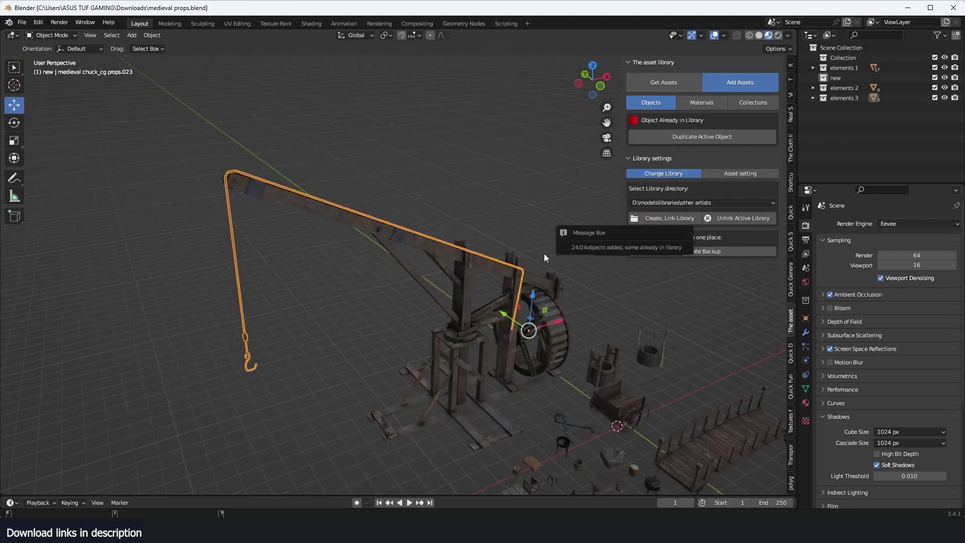
Browse the library's medieval props asset thumbnails and preview the barrel and the black cauldron
click(664, 82)
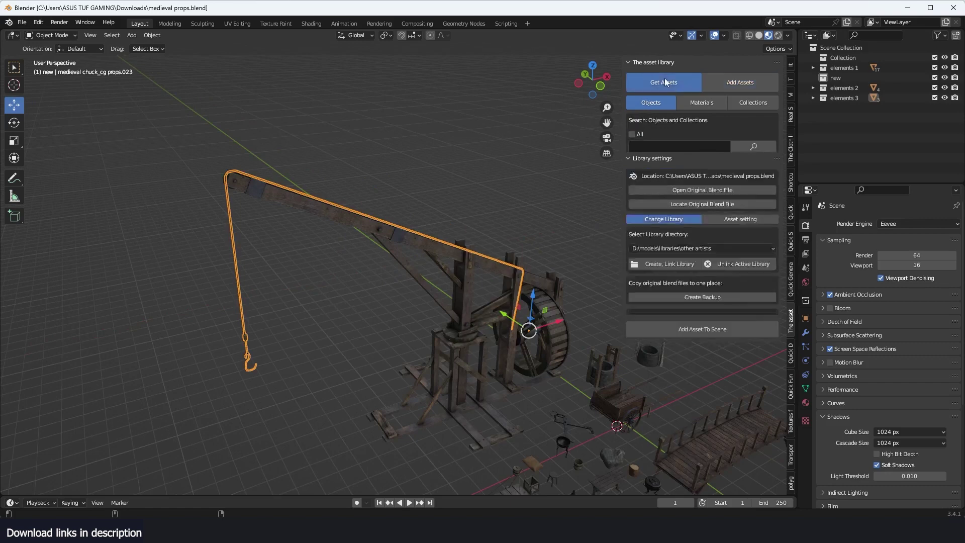
click(716, 234)
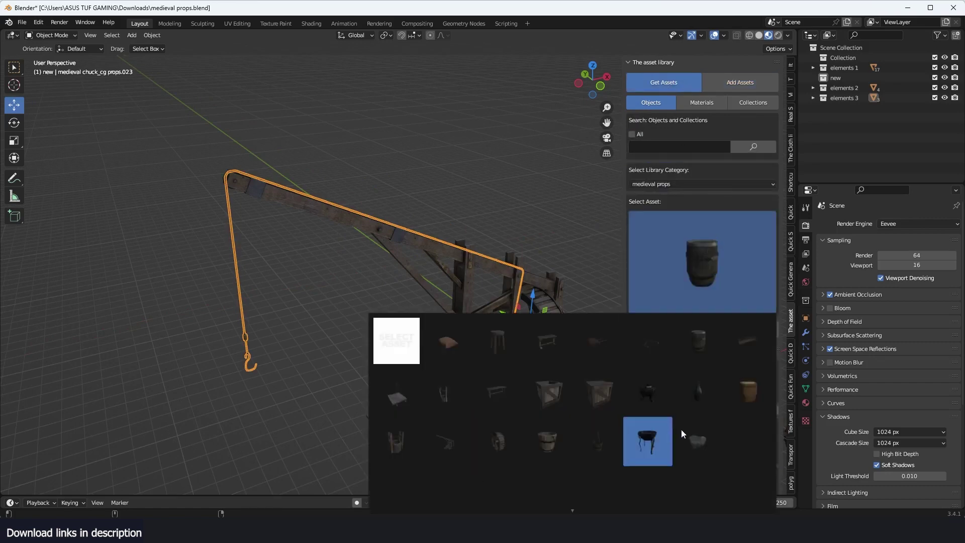
click(454, 343)
click(744, 262)
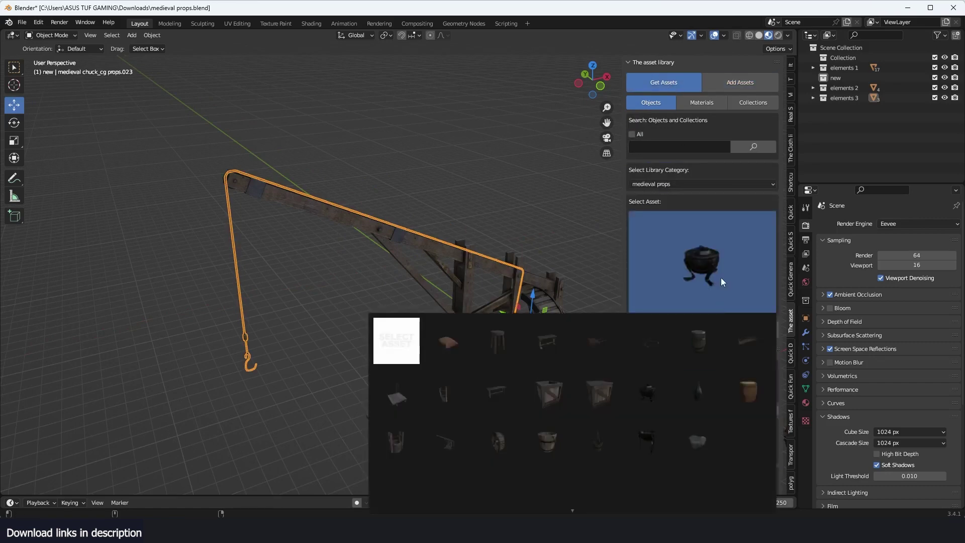
click(629, 388)
Save the file as medieval props.blend in D:\models\2023\feb\medieval props
click(414, 216)
key(ctrl+s)
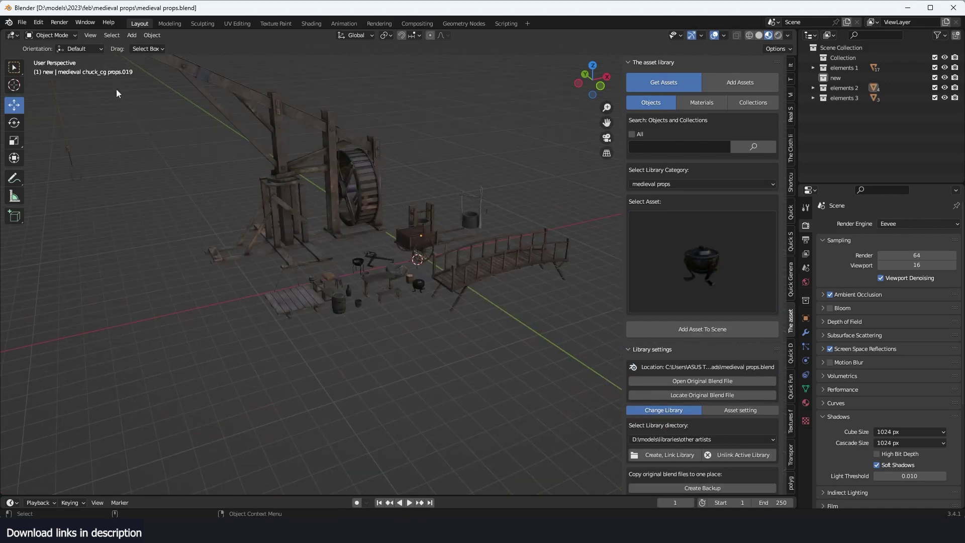
Start a new General file and show the asset library add-on in its 3D view
key(ctrl+n)
click(188, 94)
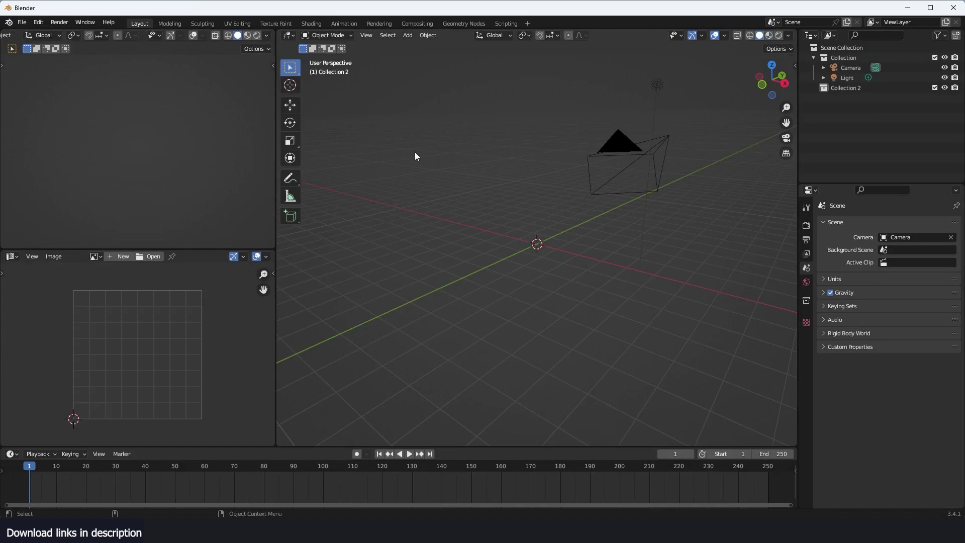
key(n)
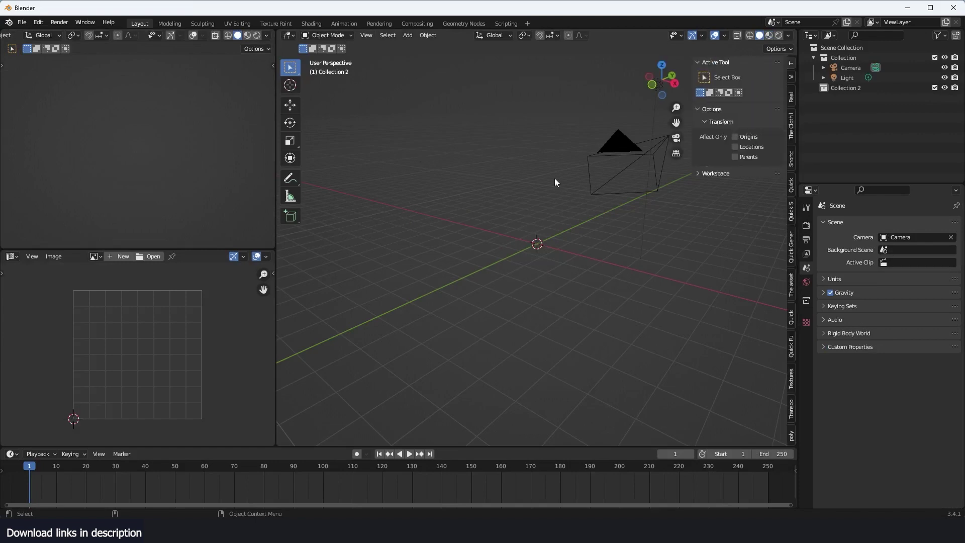
click(792, 290)
Add the barrel from the medieval props category to the scene and display it in Material Preview shading
click(738, 330)
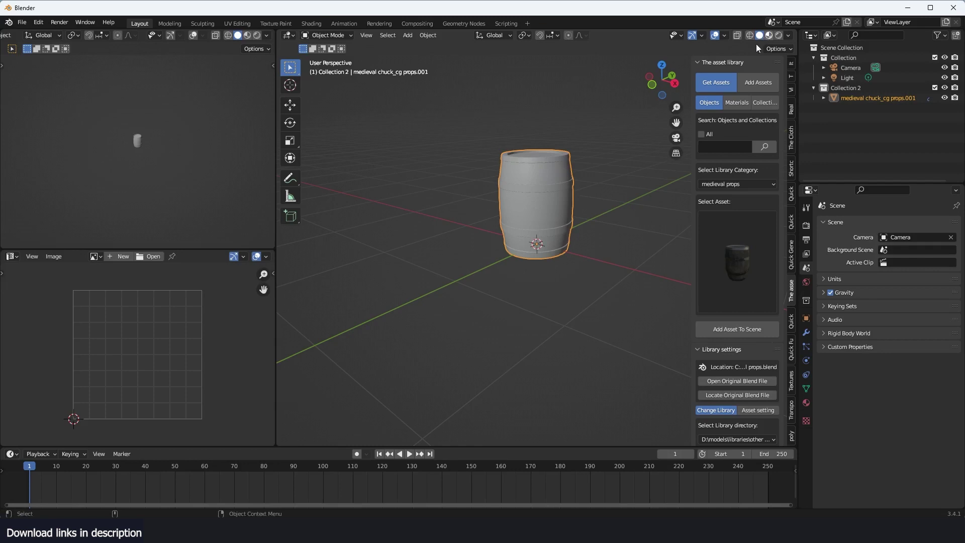
click(769, 35)
scroll(639, 149, up, 4)
Choose the wooden bridge from the medieval props assets, add it to the scene, and undo the additions
click(737, 246)
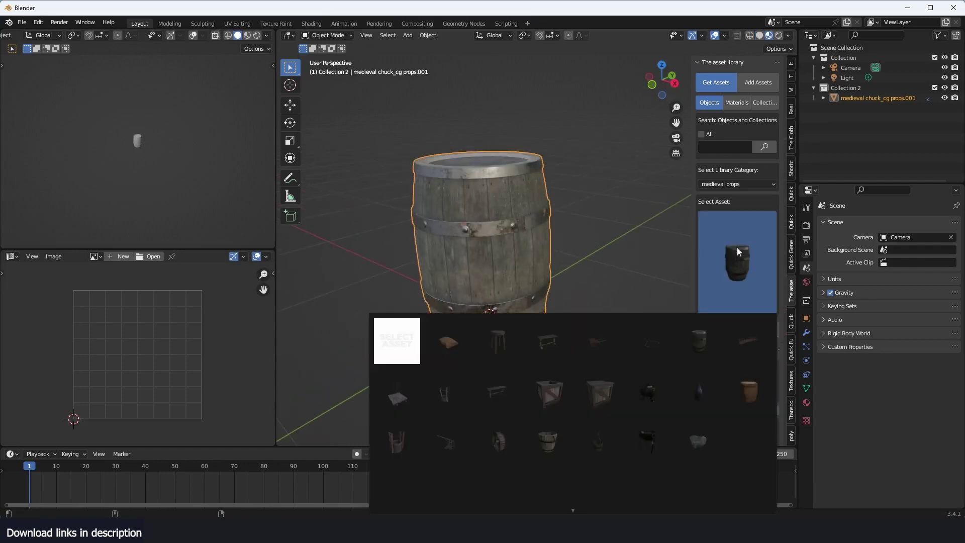
click(749, 343)
click(763, 330)
scroll(539, 198, down, 3)
key(ctrl+z)
key(ctrl+z)
key(ctrl+z)
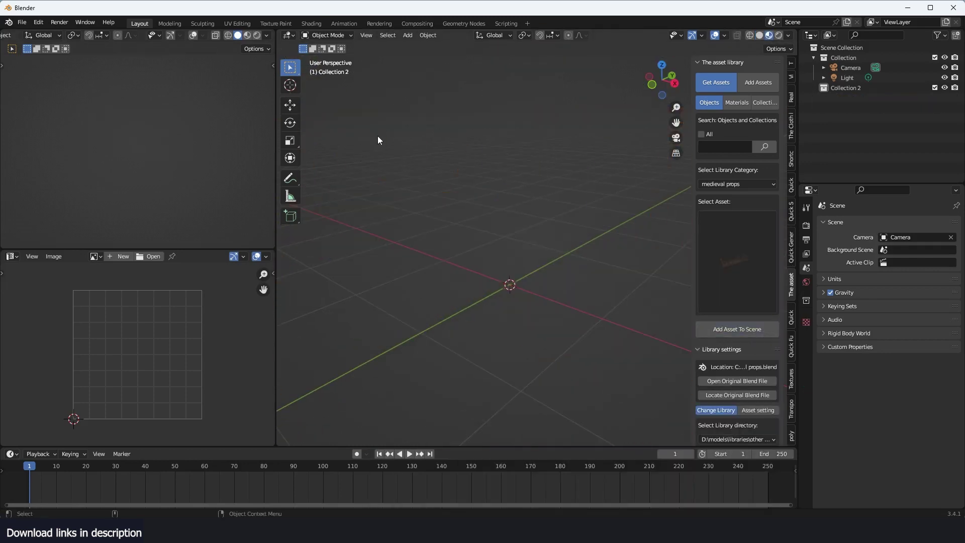
Switch to the Chrome blog post on free 3D kitbash assets and review its Medieval/Fantasy Props section
mouse_move(425, 528)
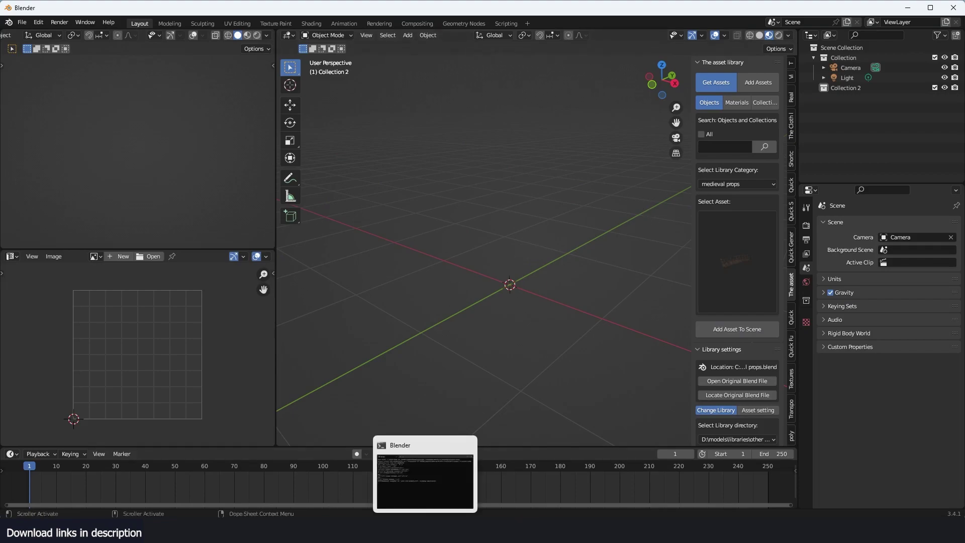
click(267, 528)
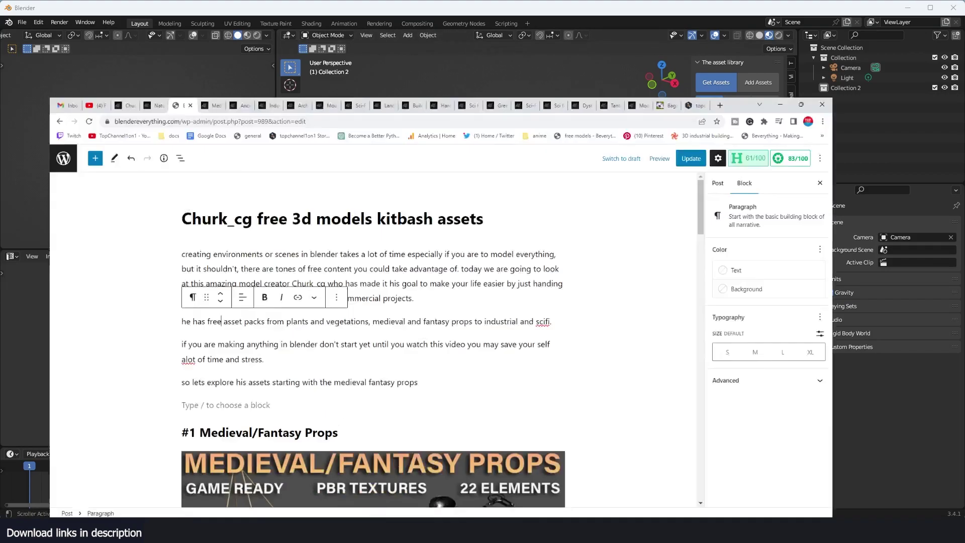
scroll(487, 271, down, 15)
scroll(283, 191, down, 5)
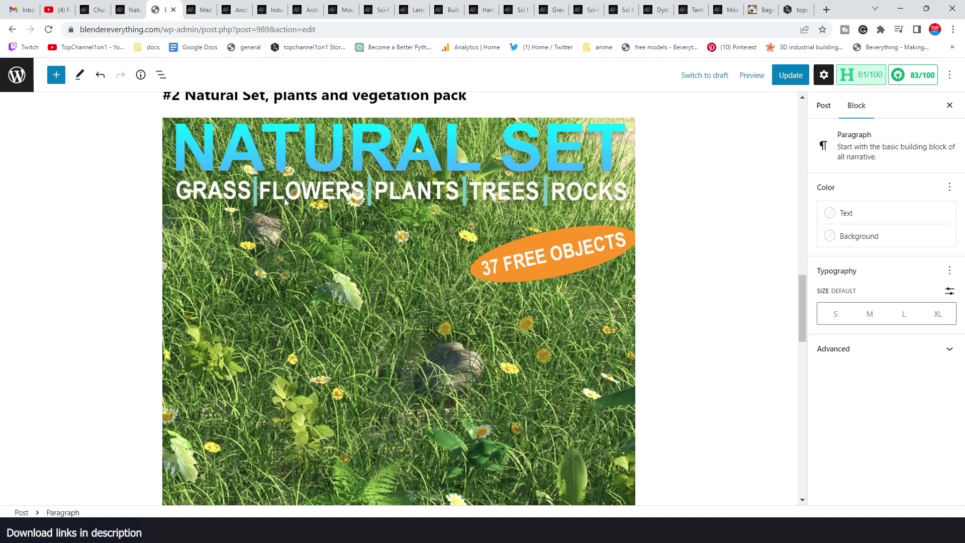
scroll(283, 191, up, 15)
click(316, 146)
scroll(316, 146, down, 12)
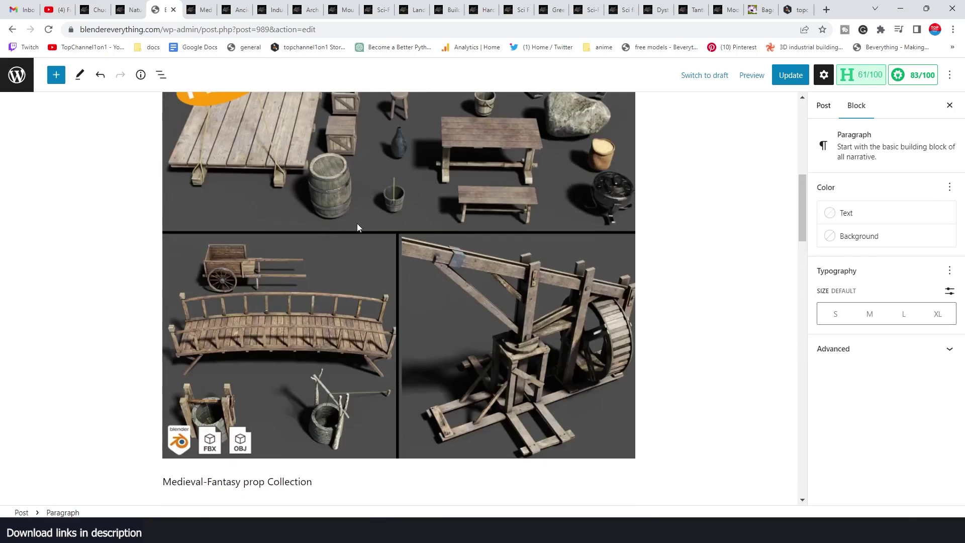
scroll(326, 256, down, 2)
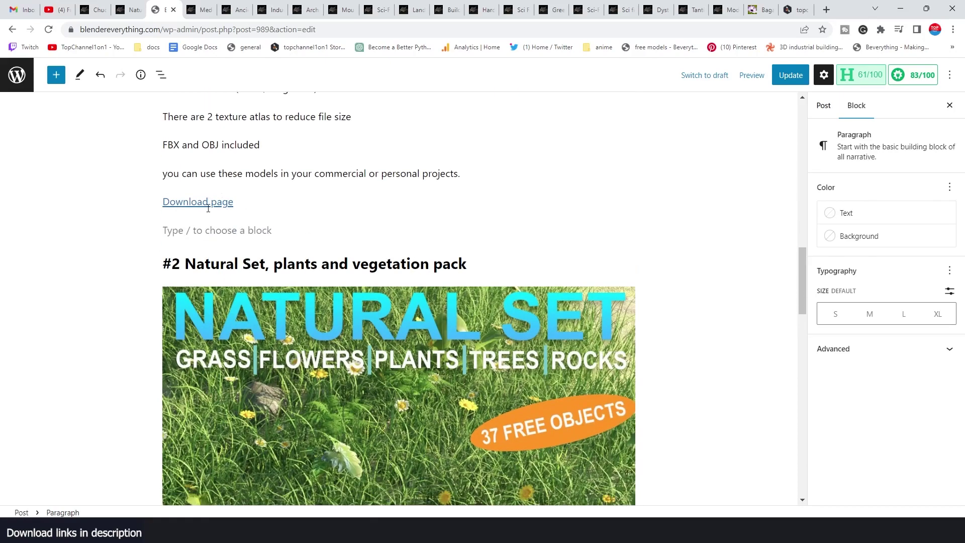
Examine the image and description of the Natural Set, plants and vegetation pack in the post
scroll(208, 208, down, 6)
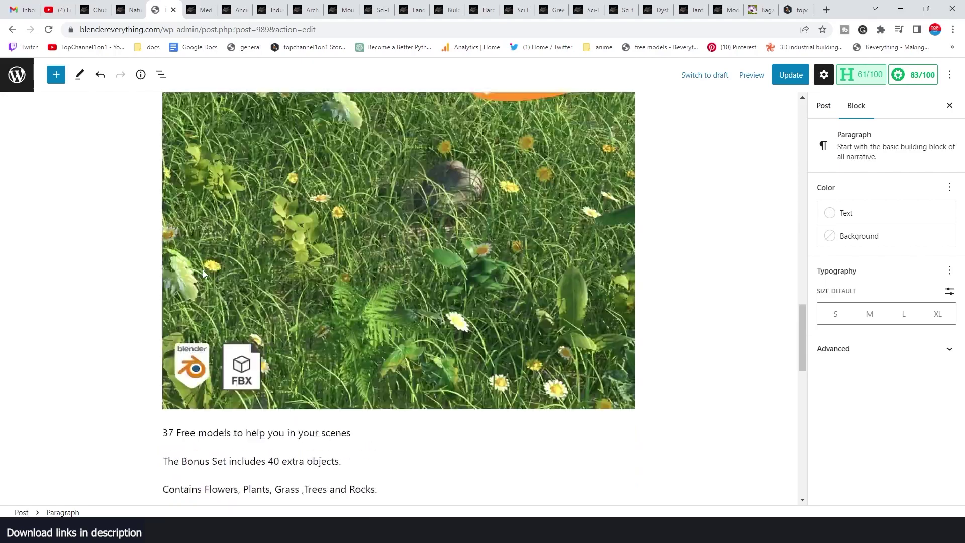
scroll(306, 325, up, 4)
scroll(305, 326, down, 3)
scroll(291, 301, up, 3)
scroll(271, 272, down, 6)
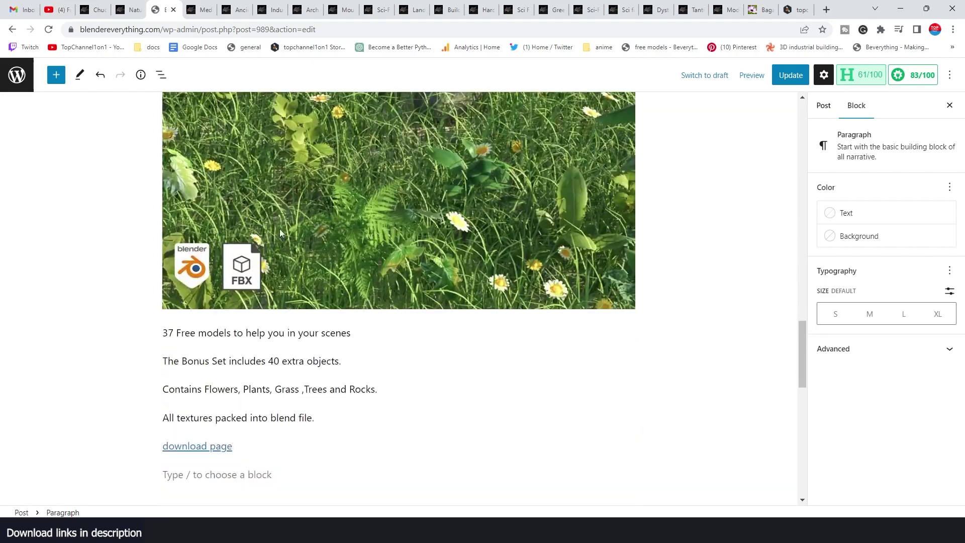
scroll(253, 246, up, 5)
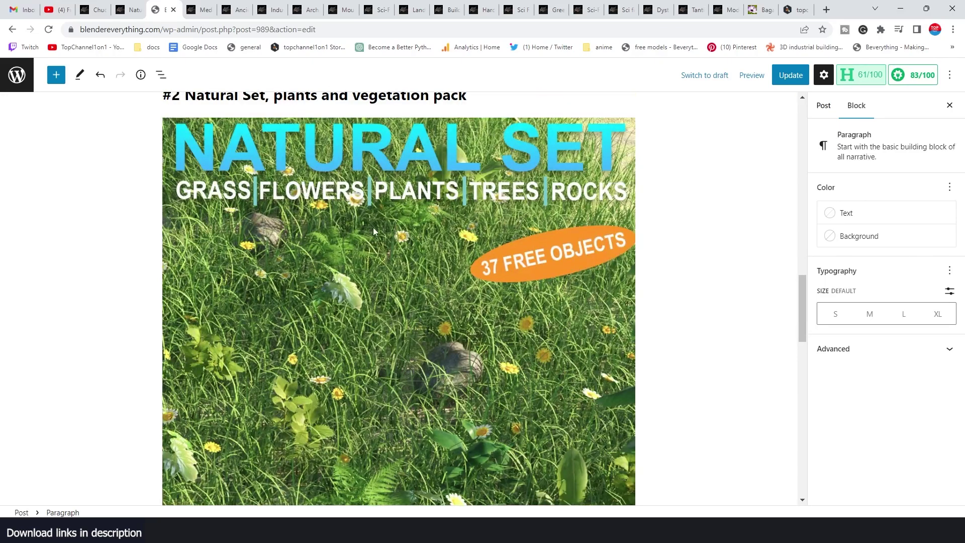
scroll(373, 232, down, 3)
Switch to the Blender window with natural set.blend and inspect its trees, rocks, plants, flowers and grass
mouse_move(292, 533)
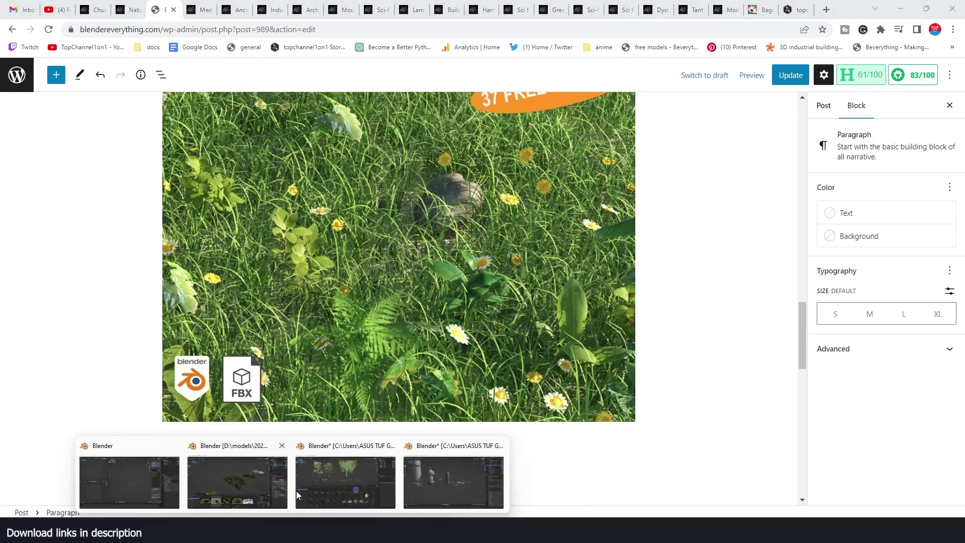
click(349, 469)
middle_drag(608, 140, 638, 129)
middle_drag(402, 136, 385, 171)
click(302, 242)
click(248, 233)
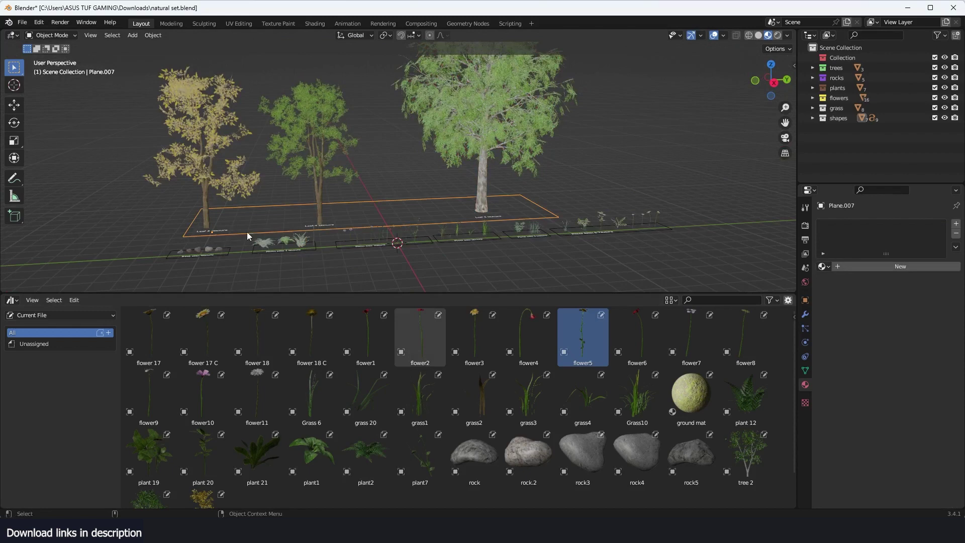
click(324, 233)
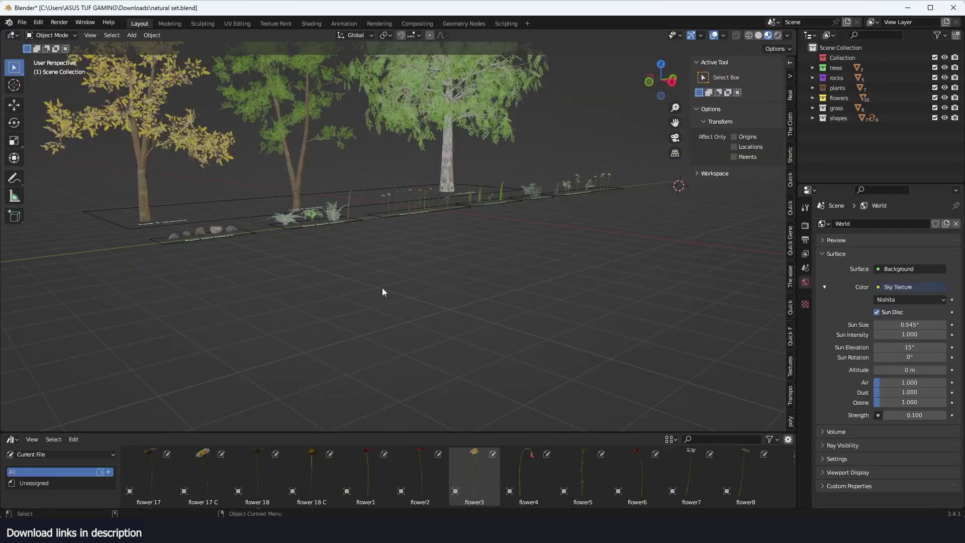
Place the 3D cursor in the empty area in front of the plants, add a plane there, and scale it to about 12 m
middle_drag(382, 287, 494, 265)
shift+right_click(493, 264)
key(shift+a)
click(528, 264)
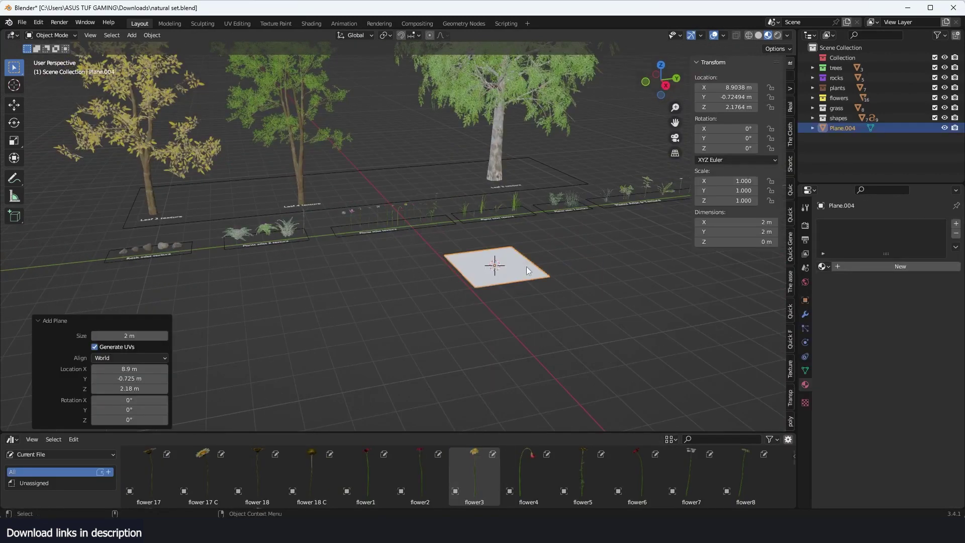
key(s)
click(569, 267)
Subdivide the new plane's mesh four times in Edit Mode and return to Object Mode
key(Tab)
right_click(581, 235)
click(581, 235)
right_click(582, 236)
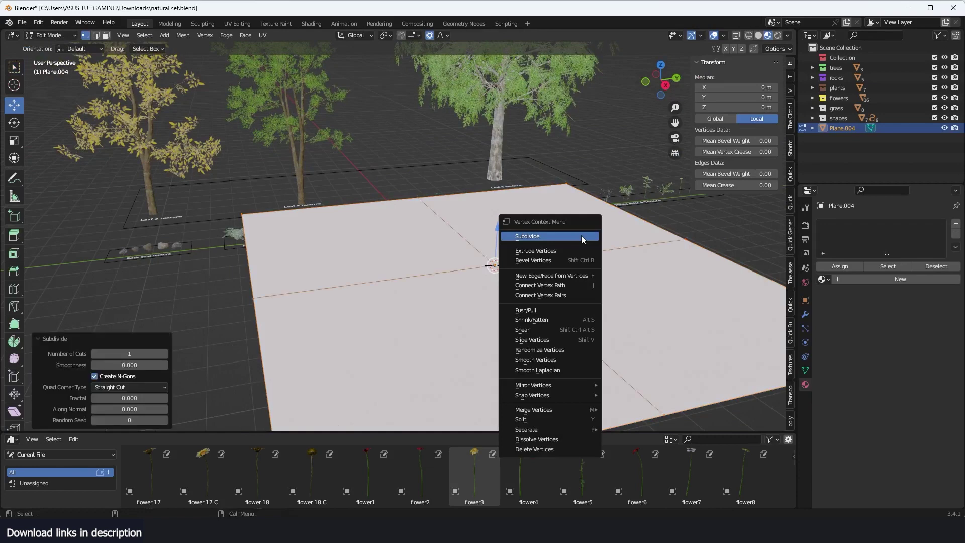
click(581, 236)
right_click(581, 236)
click(582, 235)
right_click(581, 235)
click(581, 235)
key(Tab)
Add a displacement modifier to the plane for uneven terrain and soften it with a level 2 subdivision
key(shift+q)
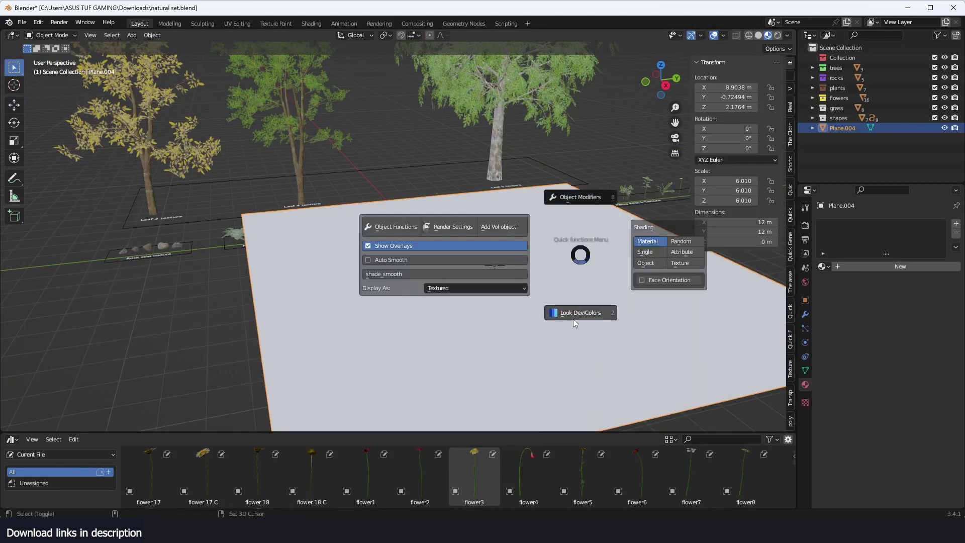
click(591, 197)
click(477, 205)
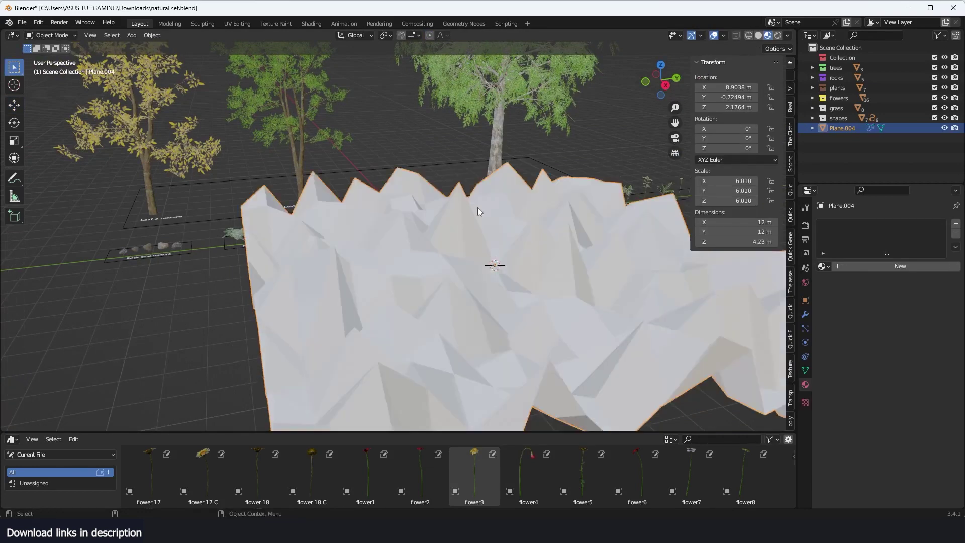
key(ctrl+2)
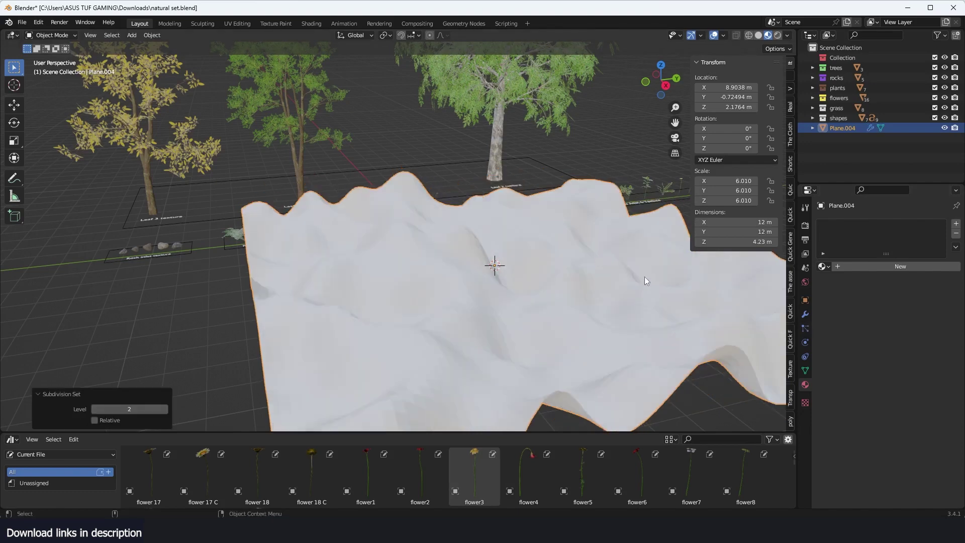
Shade the terrain smooth and lower it by about 1.44 m
right_click(614, 243)
click(615, 239)
key(g)
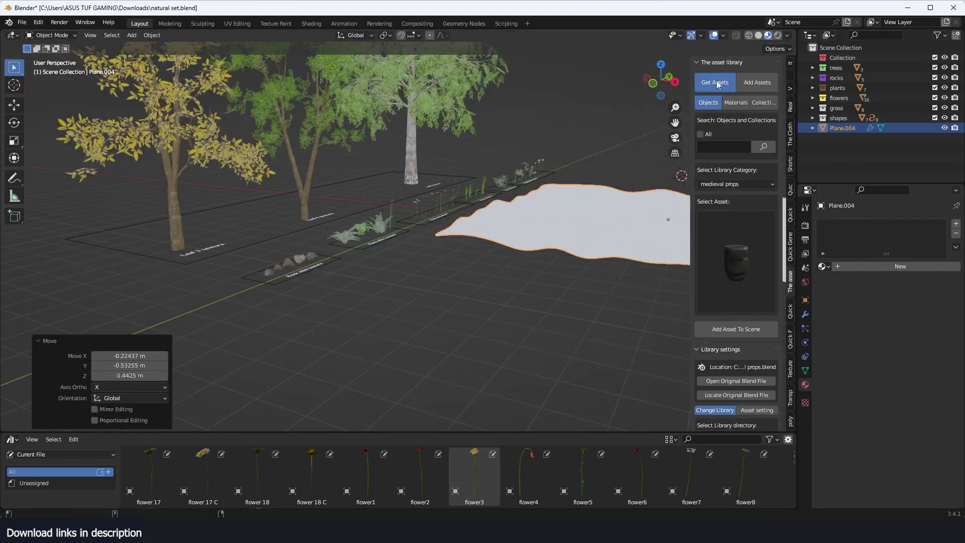
Search all materials in the asset library for "ground" and apply the ground material to the terrain
click(735, 107)
click(717, 148)
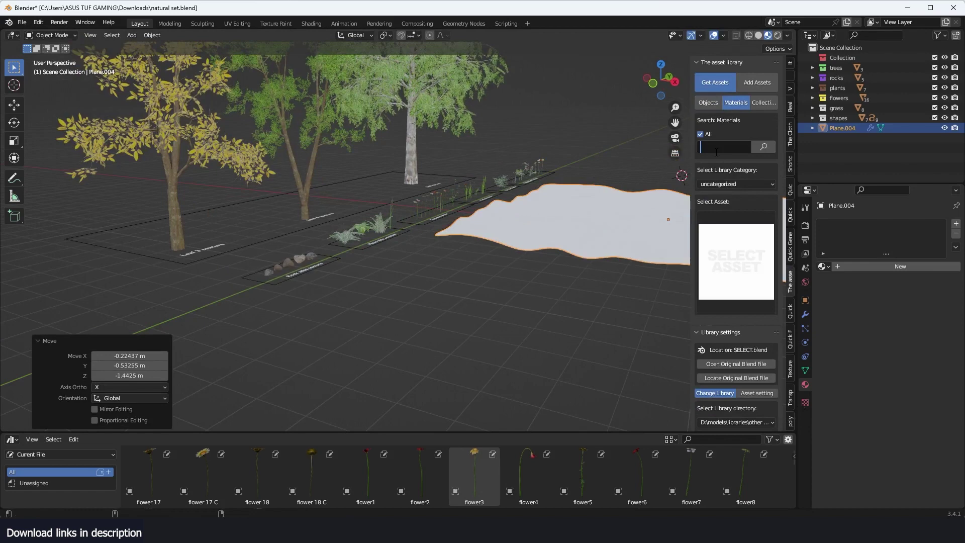
text(groun)
text(d)
key(Return)
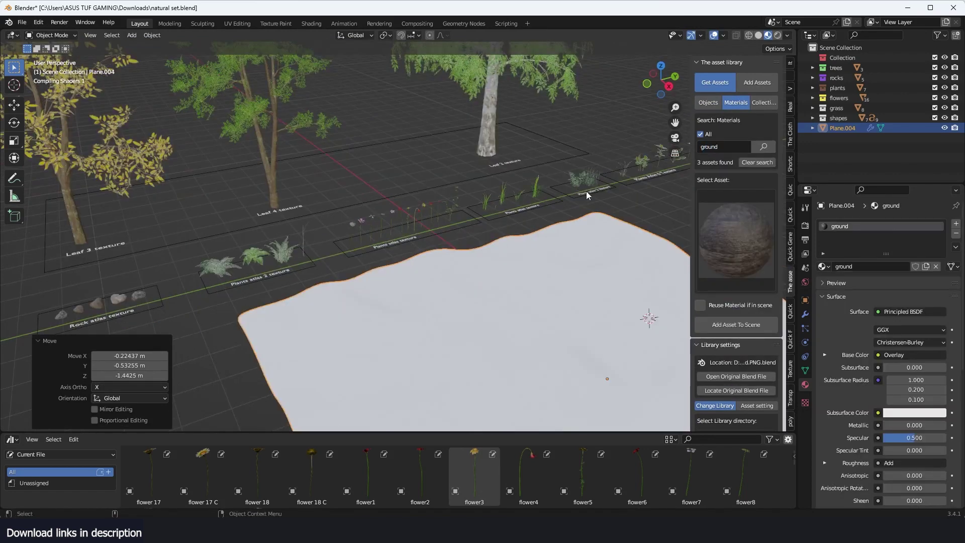
middle_drag(591, 234, 556, 164)
scroll(596, 195, up, 3)
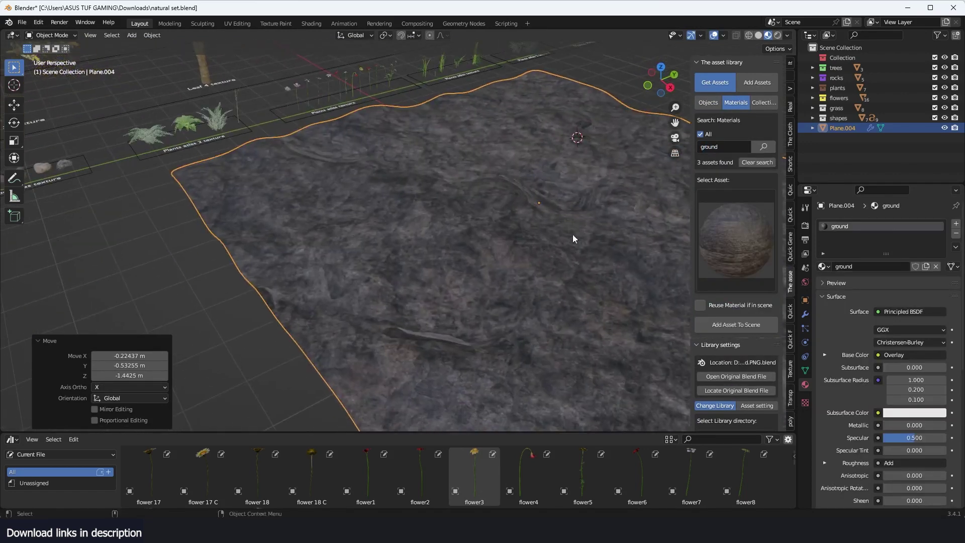
Add a Hair particle system to the terrain with a hair length of 0 m
click(805, 329)
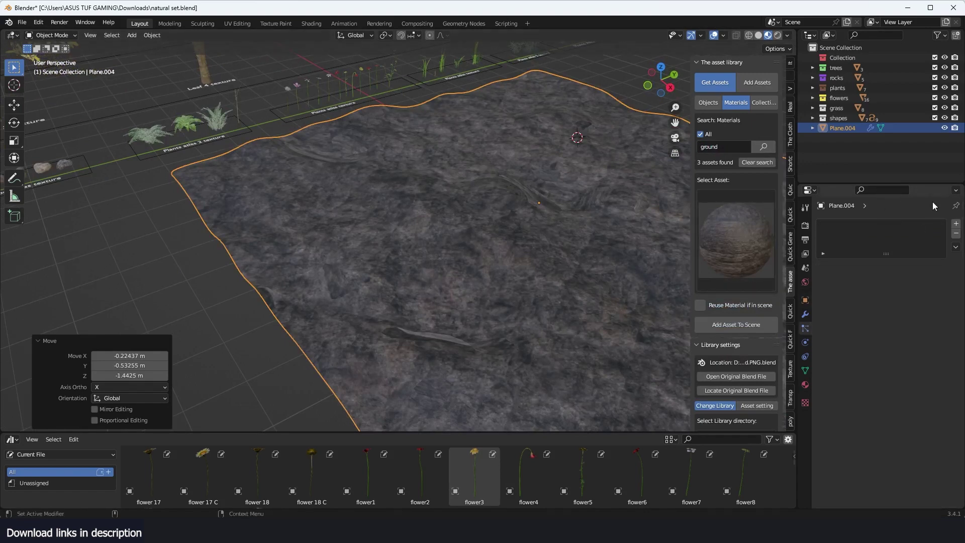
click(923, 280)
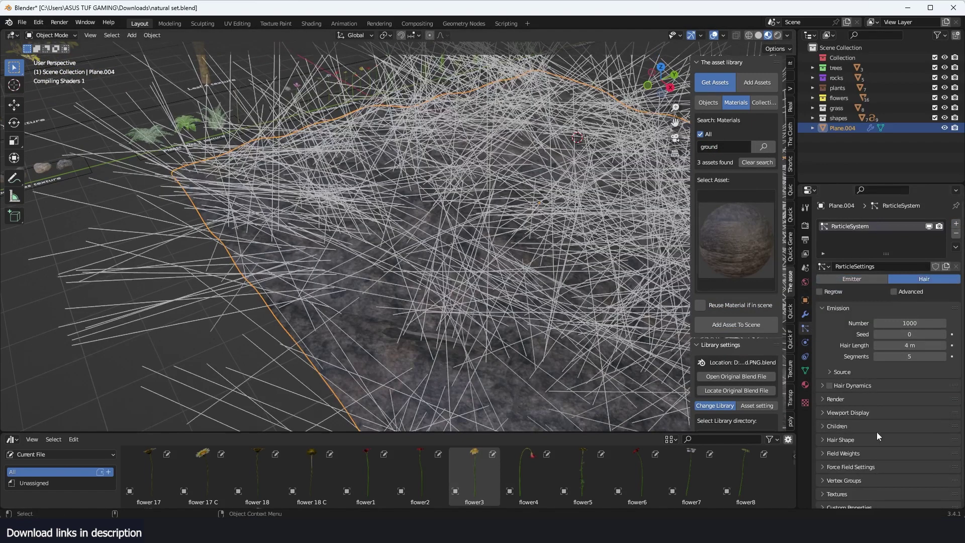
double_click(909, 346)
text(0)
key(Return)
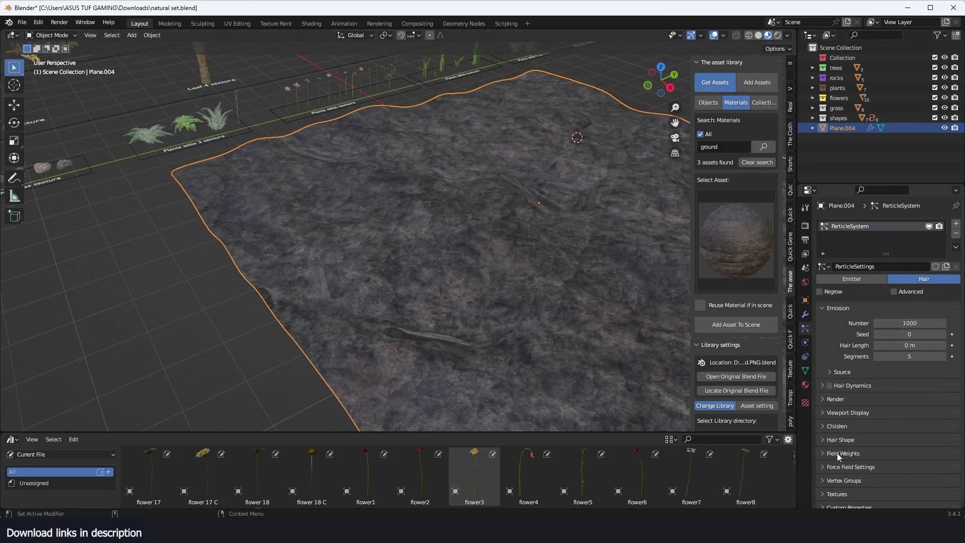
Enable the advanced hair settings and set the object-aligned Z velocity to 0.11 m/s
click(893, 291)
click(840, 425)
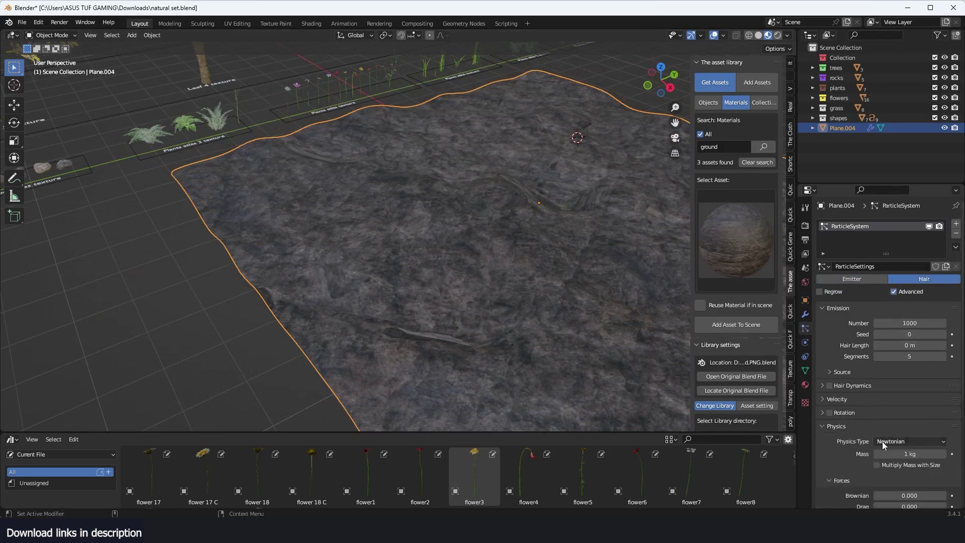
scroll(883, 441, down, 4)
click(837, 319)
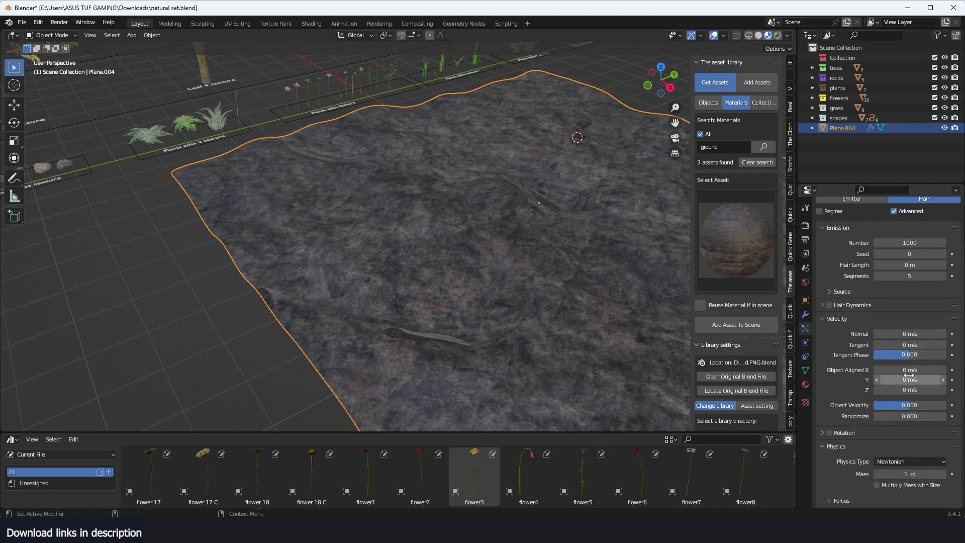
drag(905, 390, 908, 391)
scroll(896, 452, down, 4)
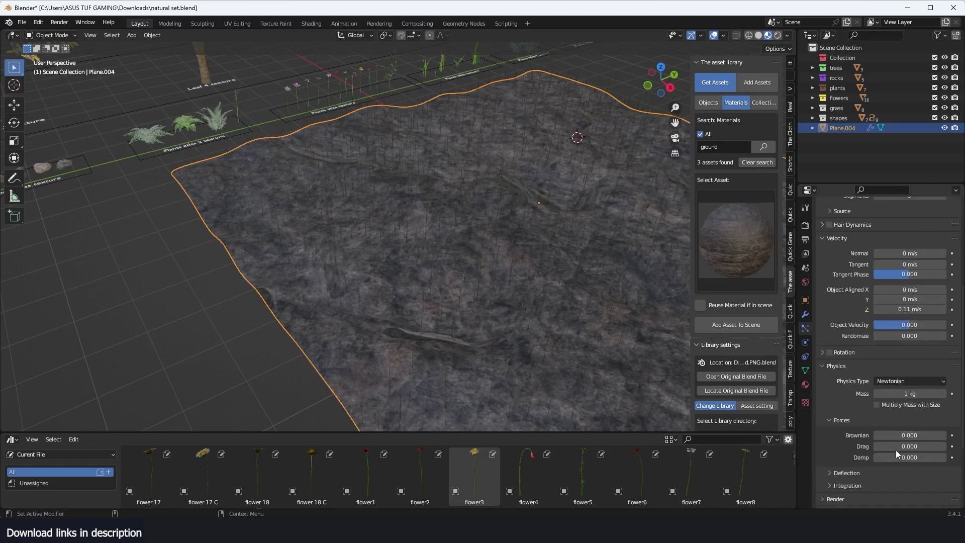
Render the particles as the grass collection with scale 2.430 and scale randomness 0.551, and deselect the terrain
click(839, 370)
click(851, 393)
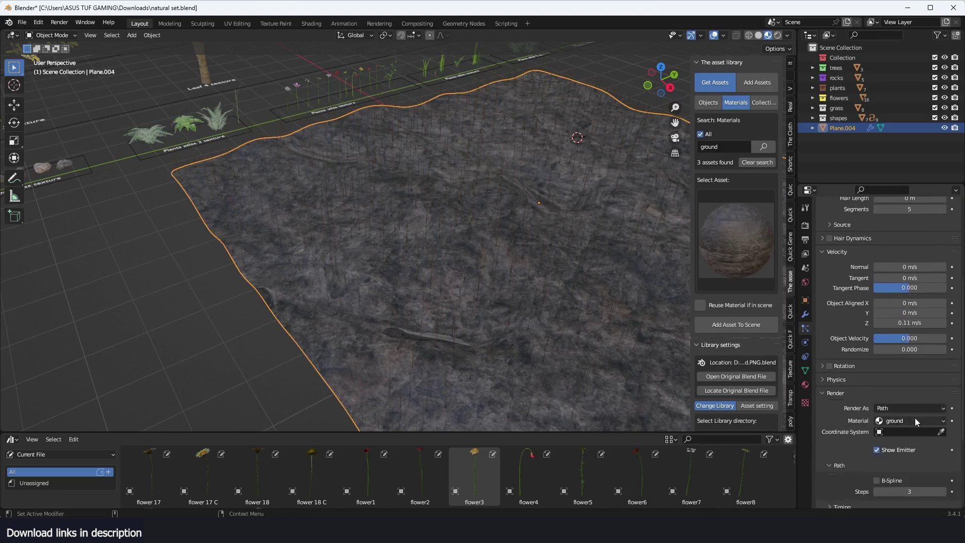
click(910, 408)
click(900, 454)
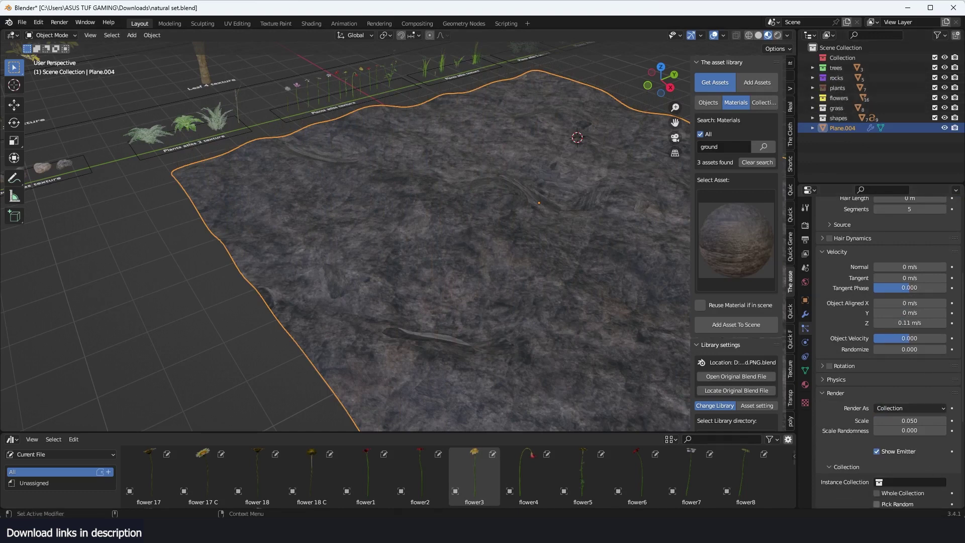
click(903, 478)
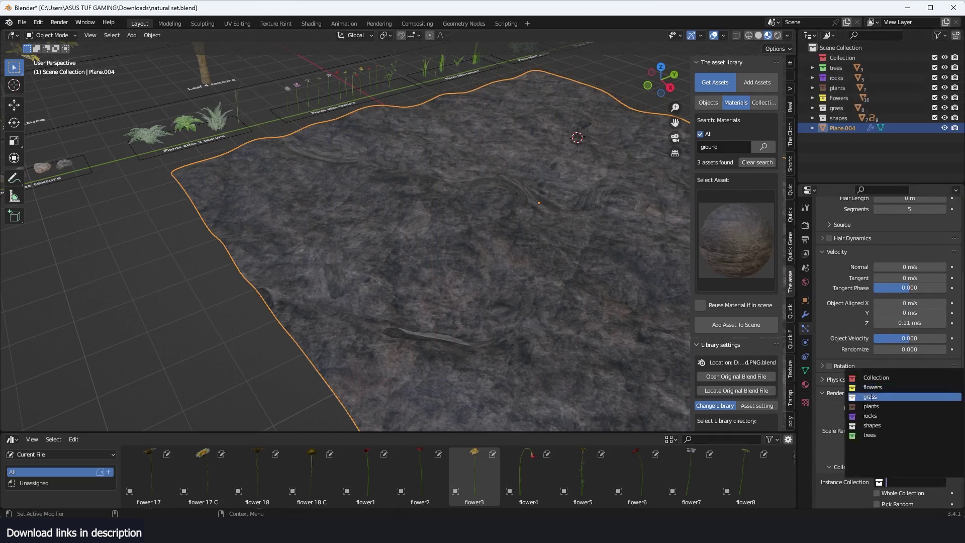
click(870, 397)
drag(911, 421, 962, 433)
key(alt+a)
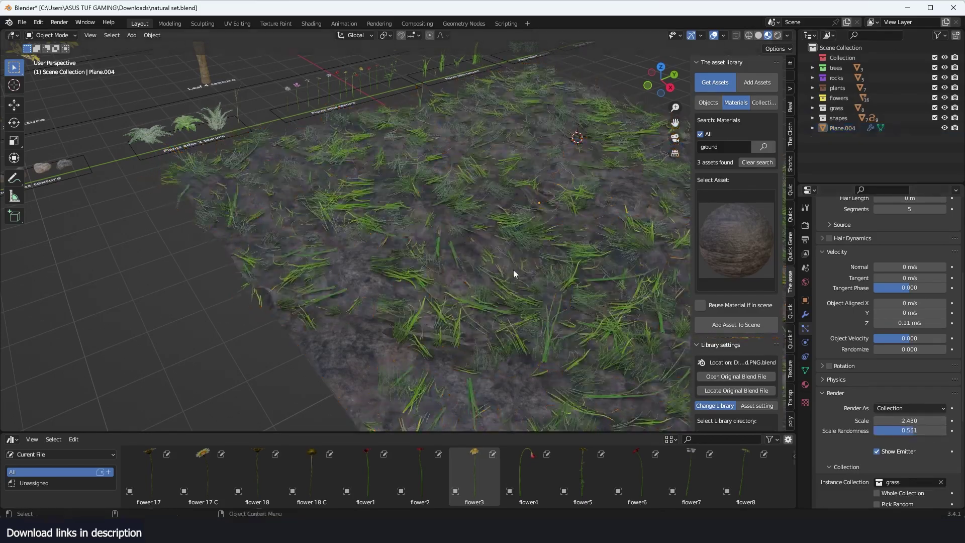
Enable rotation for the grass particles with the Normal orientation axis, phase -0.054 and randomize phase 0.109
middle_drag(514, 270, 521, 248)
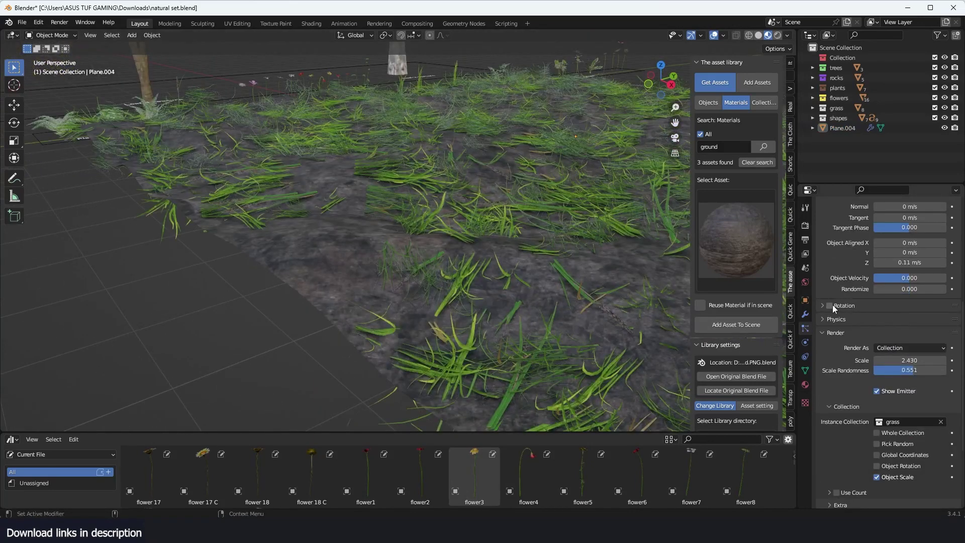
click(837, 306)
click(830, 305)
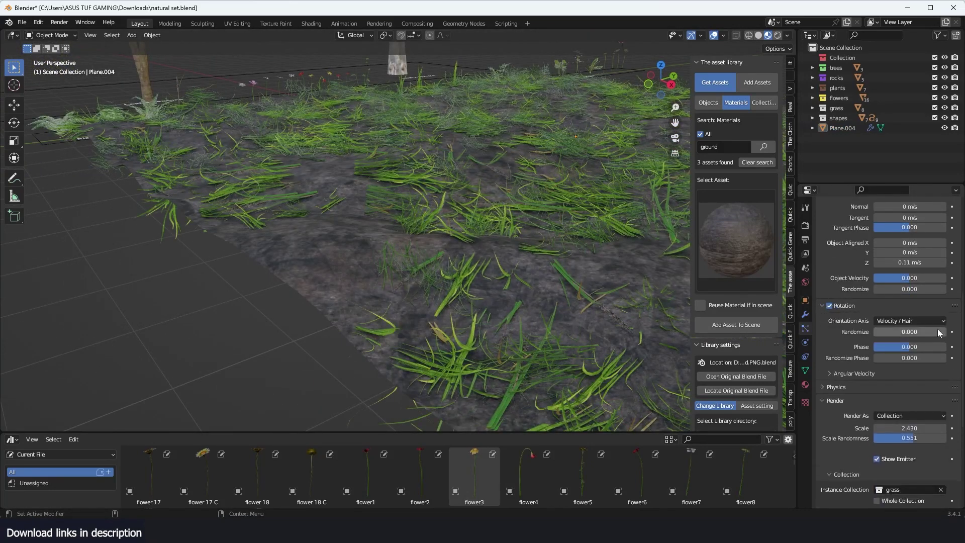
click(930, 322)
click(915, 343)
scroll(511, 286, down, 3)
scroll(510, 285, up, 4)
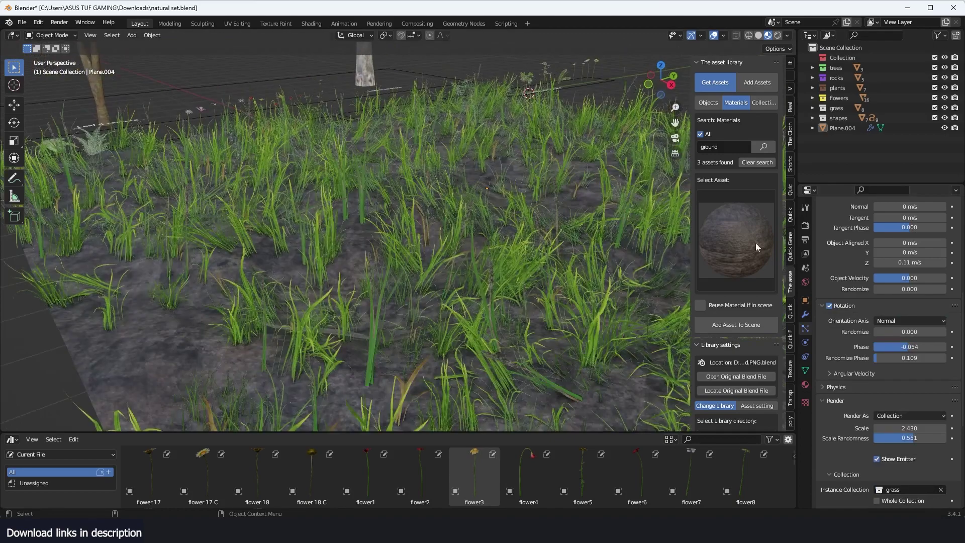
Set the grass particle number to 1150 and use Simple children
scroll(867, 256, up, 8)
scroll(569, 192, down, 5)
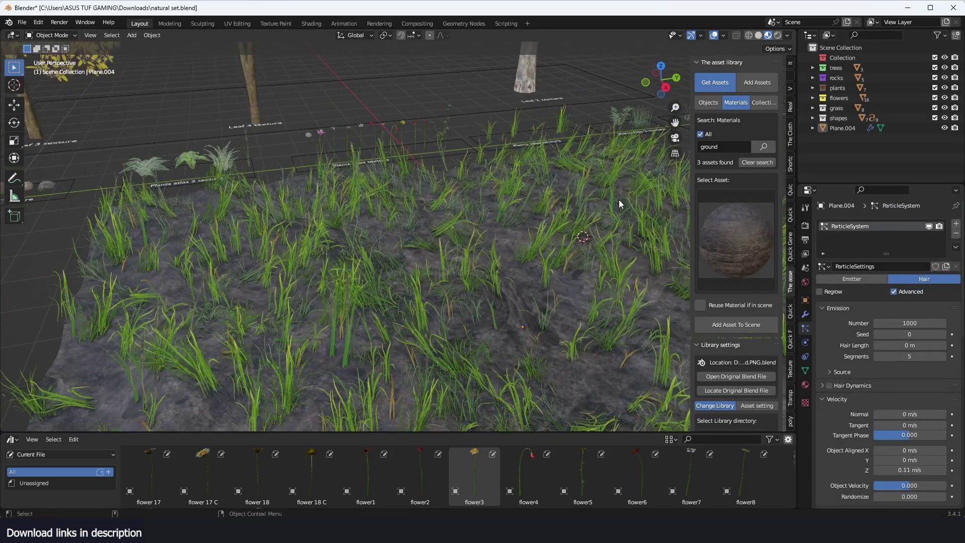
drag(923, 323, 942, 323)
scroll(867, 398, down, 15)
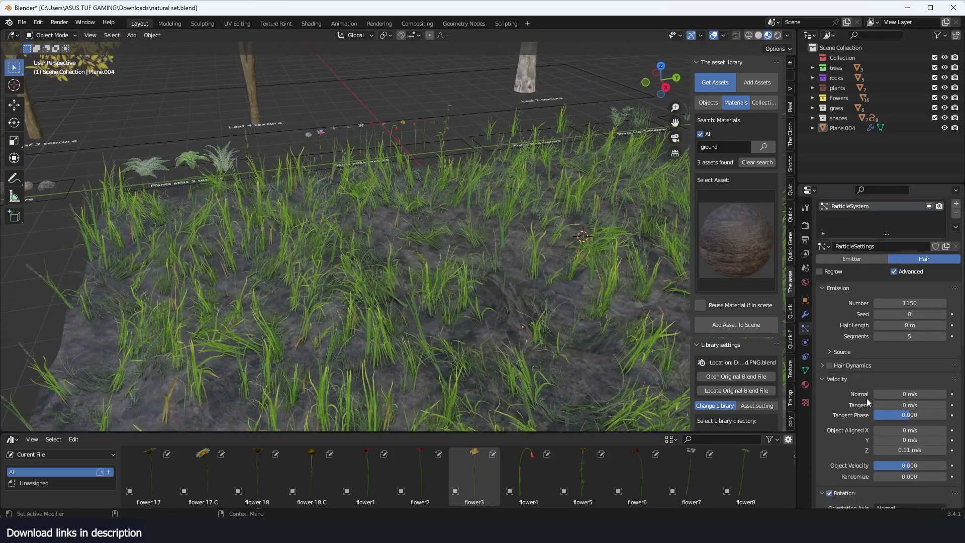
click(849, 420)
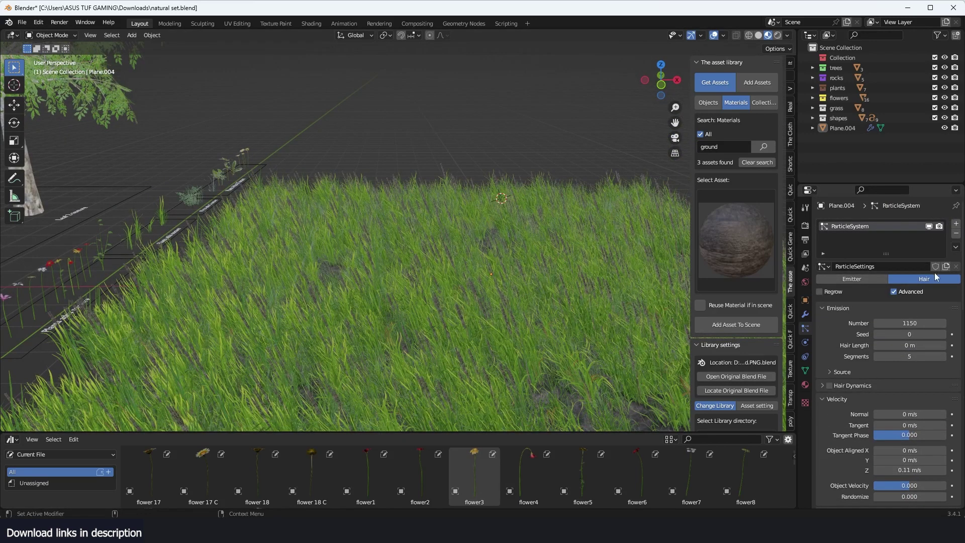
Set the instance collection of the terrain's second hair particle system to flowers
scroll(865, 259, down, 12)
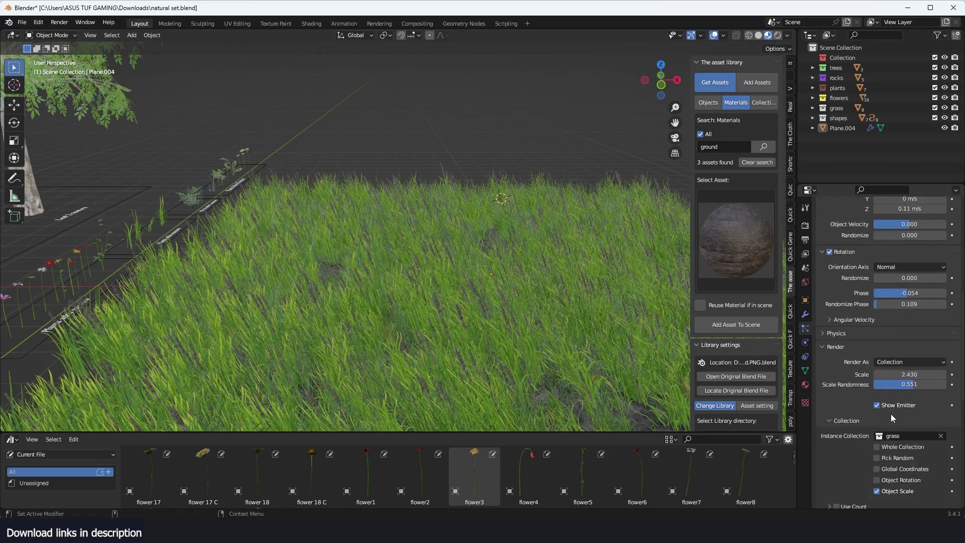
scroll(891, 414, down, 6)
click(899, 315)
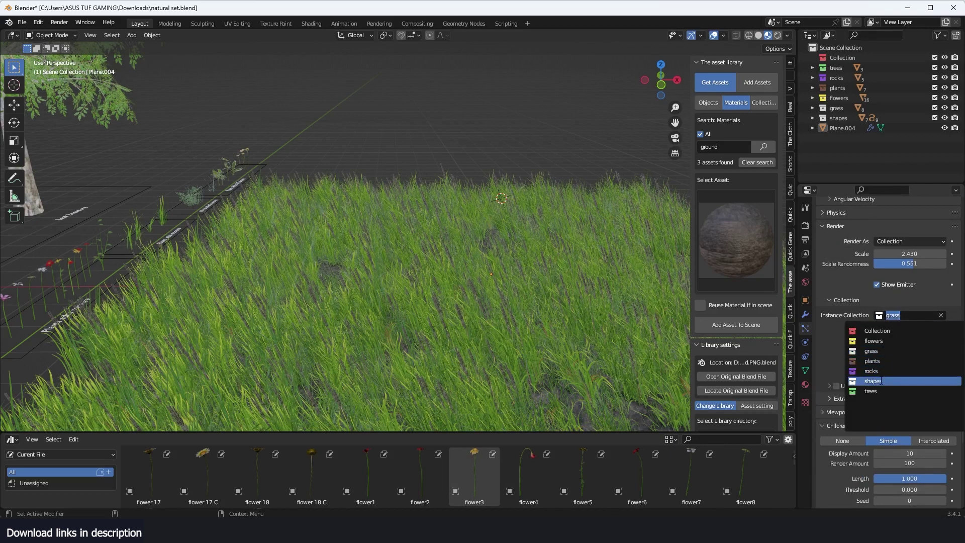
click(889, 342)
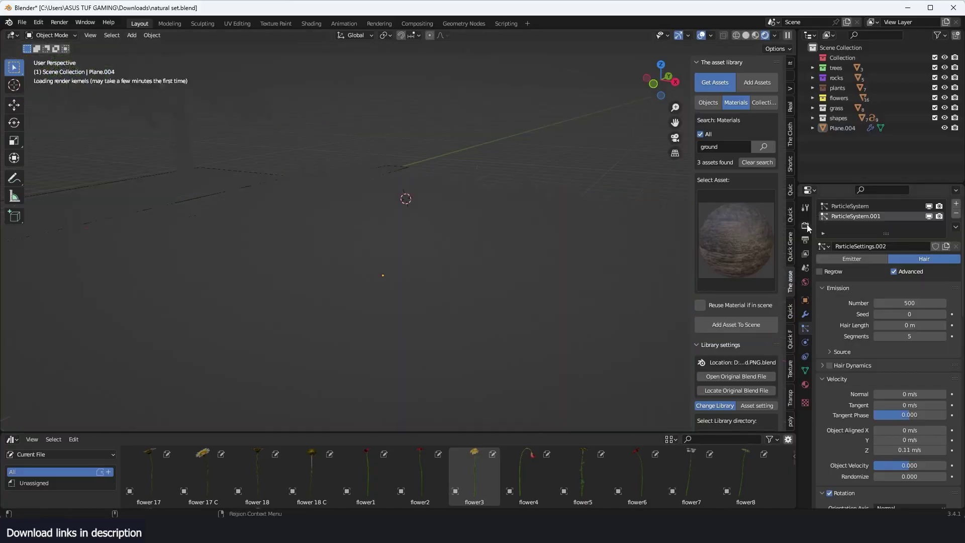
Open the render settings and examine the Cycles-rendered flower meadow from several distances and angles
click(805, 226)
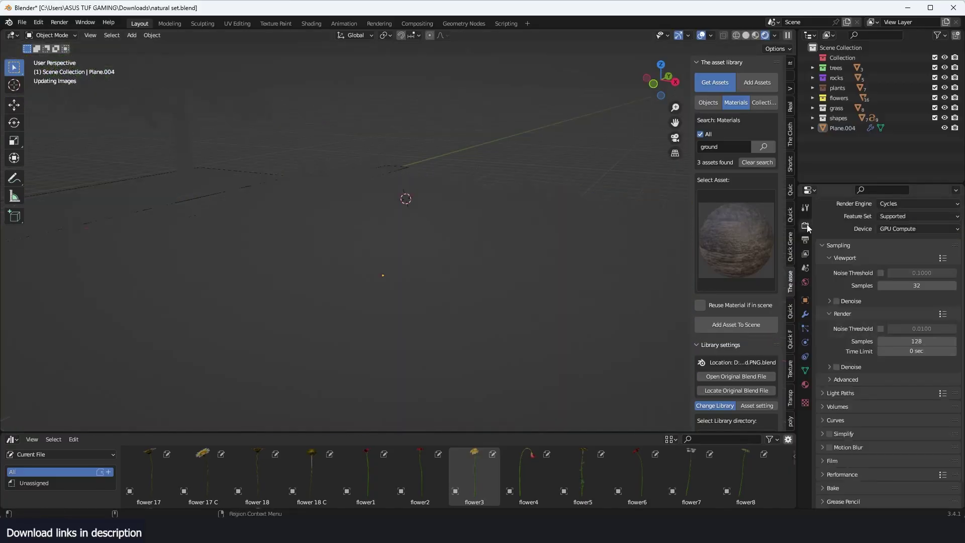
mouse_move(640, 161)
middle_down()
mouse_move(626, 168)
mouse_move(641, 167)
middle_up()
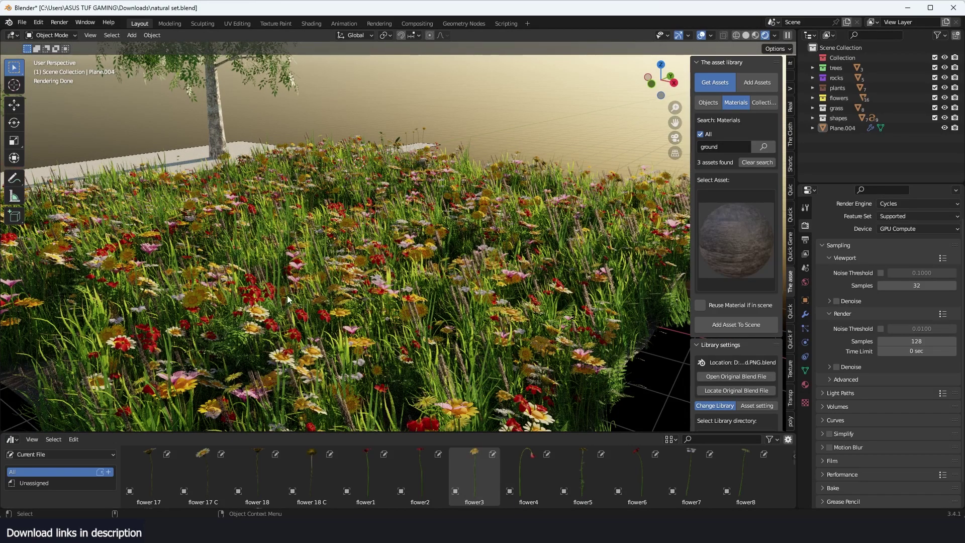
scroll(271, 295, down, 3)
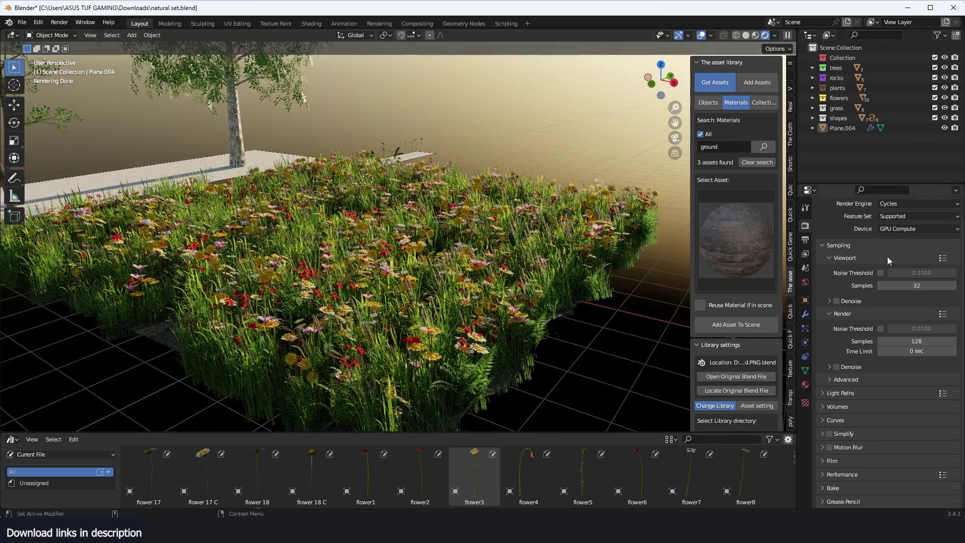
scroll(855, 265, up, 2)
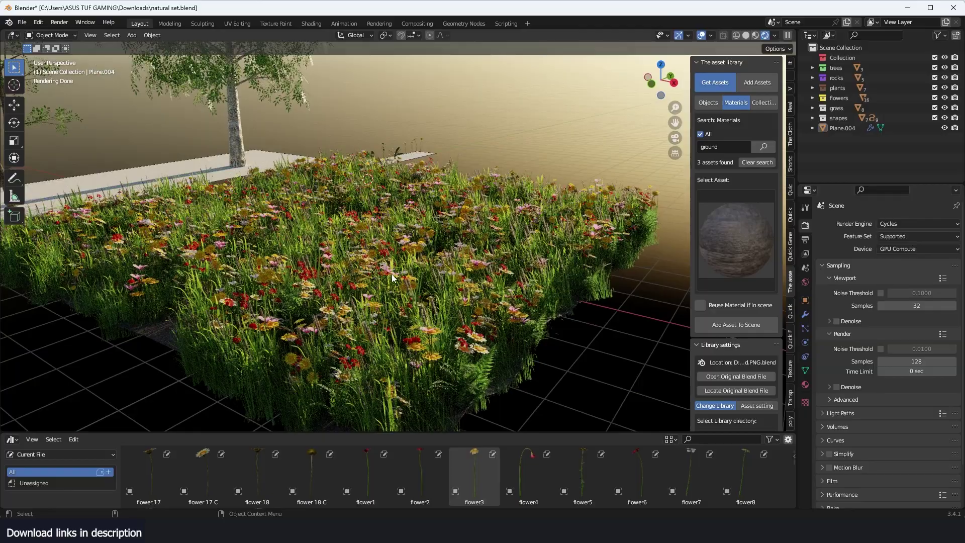
scroll(391, 274, up, 2)
click(512, 252)
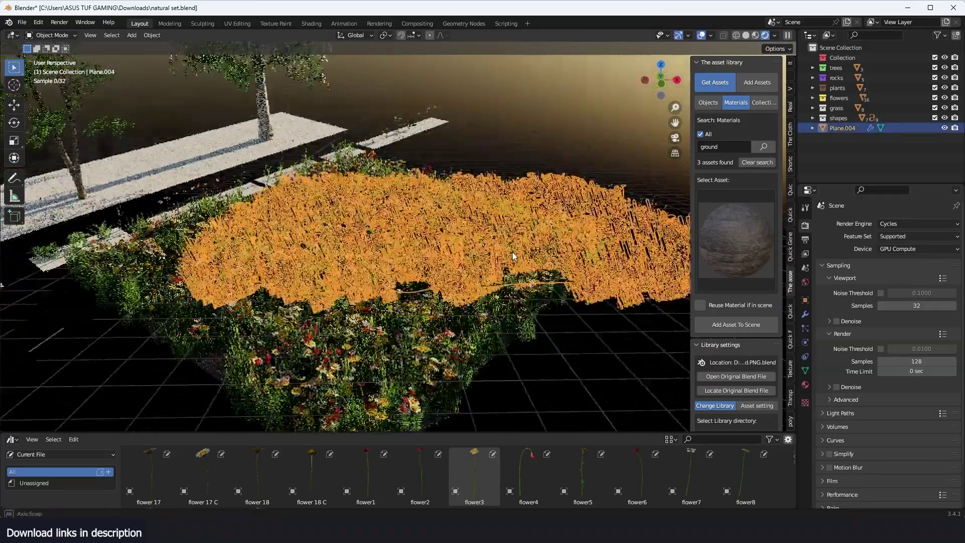
scroll(514, 251, up, 3)
key(alt+a)
middle_drag(512, 251, 469, 250)
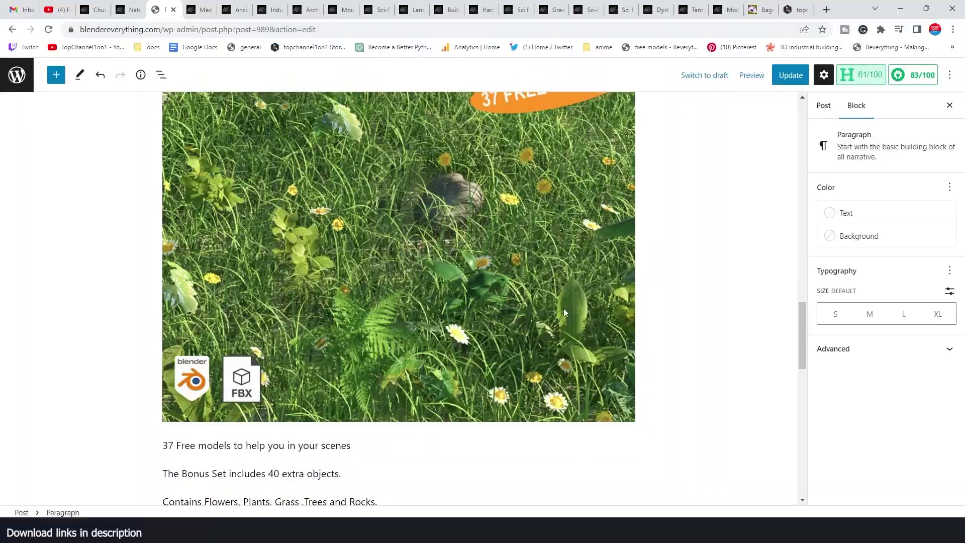
Read down the blog post to the Industrial Kitbash assets section and switch to the industrial kitbash file in Blender
scroll(352, 229, down, 10)
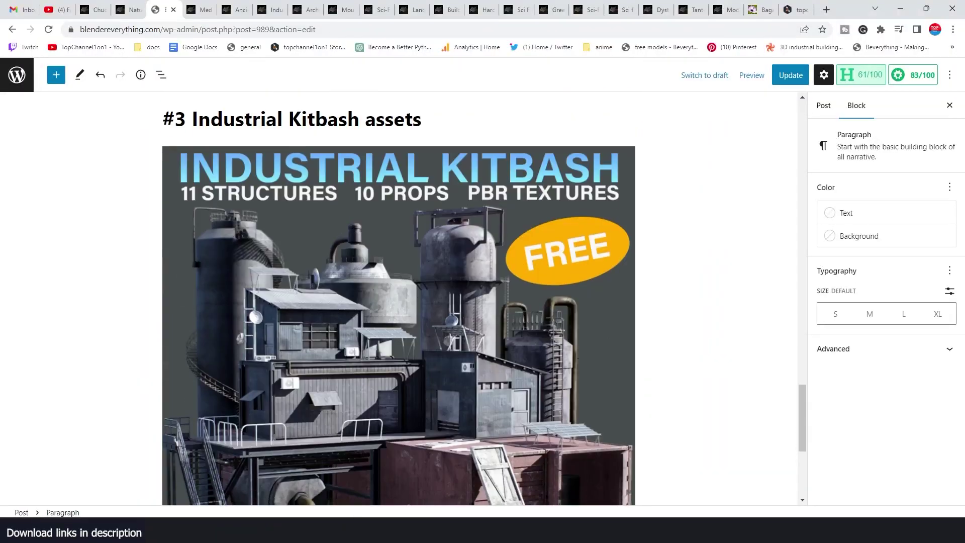
mouse_move(293, 528)
click(299, 486)
Examine the industrial kitbash's towers, tanks, houses and props, selecting structure 4 along the way
middle_drag(364, 219, 460, 166)
click(470, 283)
scroll(512, 264, down, 8)
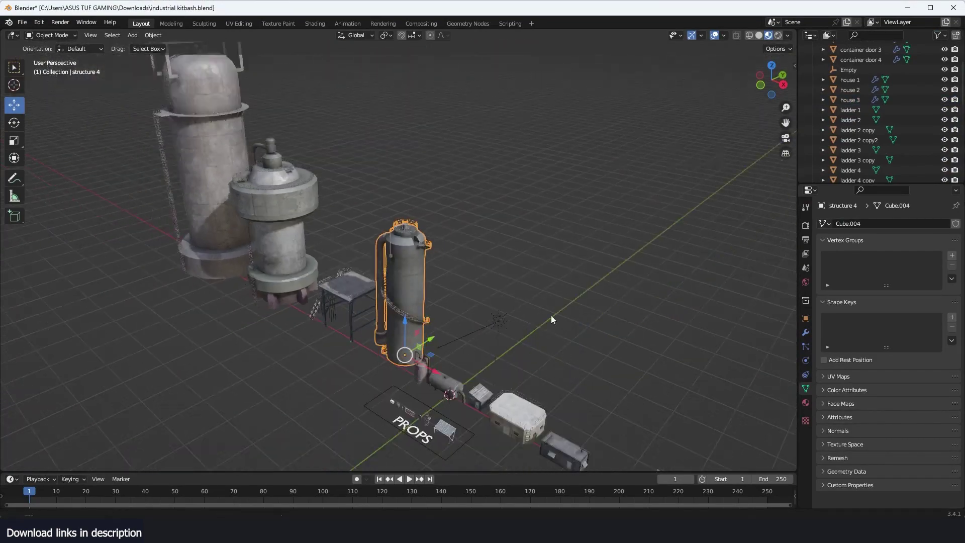
shift+middle_drag(551, 316, 522, 249)
scroll(522, 248, up, 4)
scroll(621, 309, up, 4)
shift+middle_drag(620, 308, 513, 258)
scroll(513, 258, up, 3)
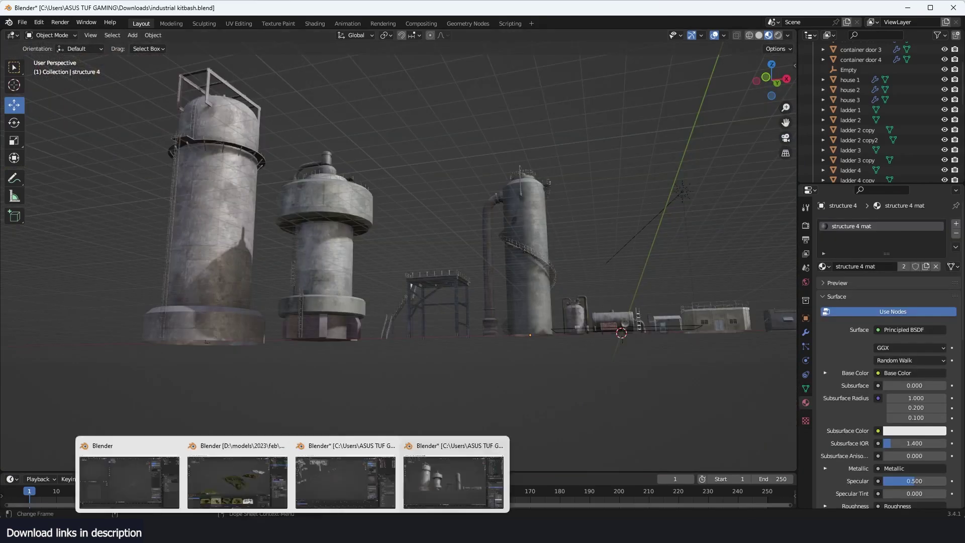
Switch to the mountain_pack file and inspect terrain 14 and the snowy terrain 15 up close
click(261, 487)
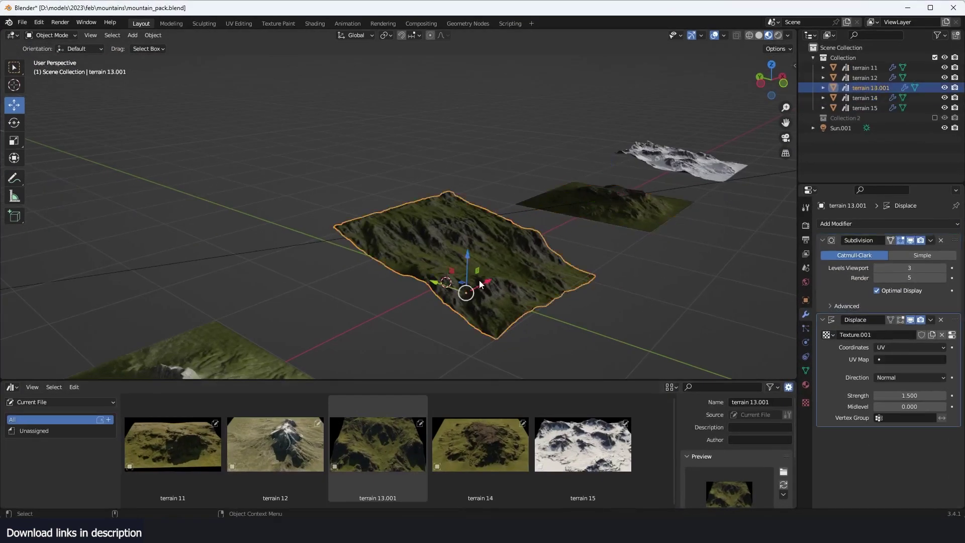
middle_drag(480, 285, 356, 256)
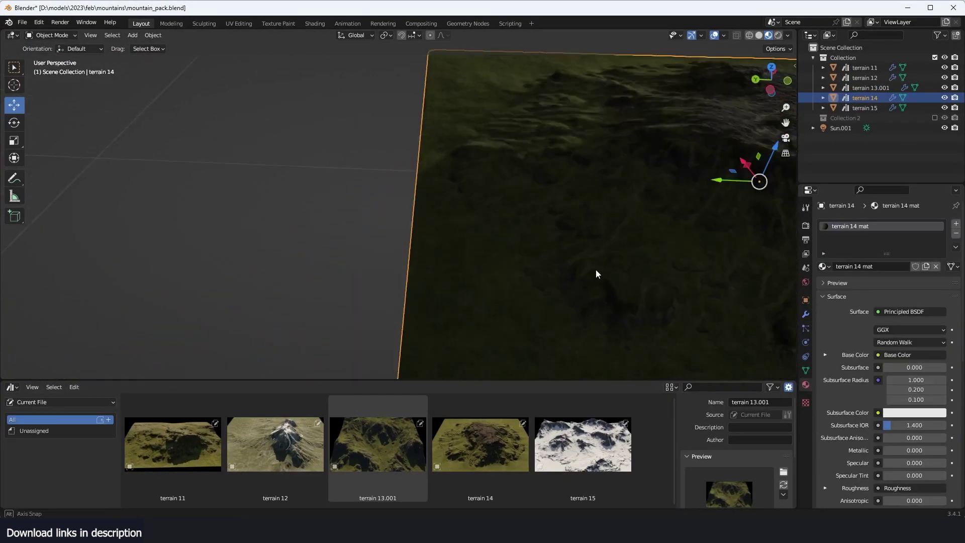
middle_drag(597, 271, 258, 201)
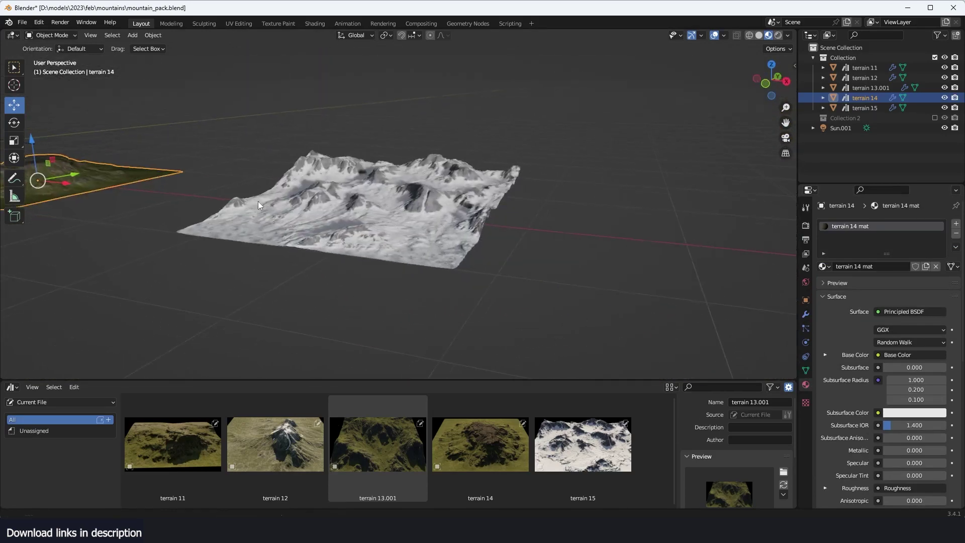
scroll(319, 225, up, 2)
click(388, 231)
scroll(388, 231, up, 2)
scroll(388, 232, down, 2)
scroll(388, 231, up, 1)
middle_drag(388, 232, 428, 278)
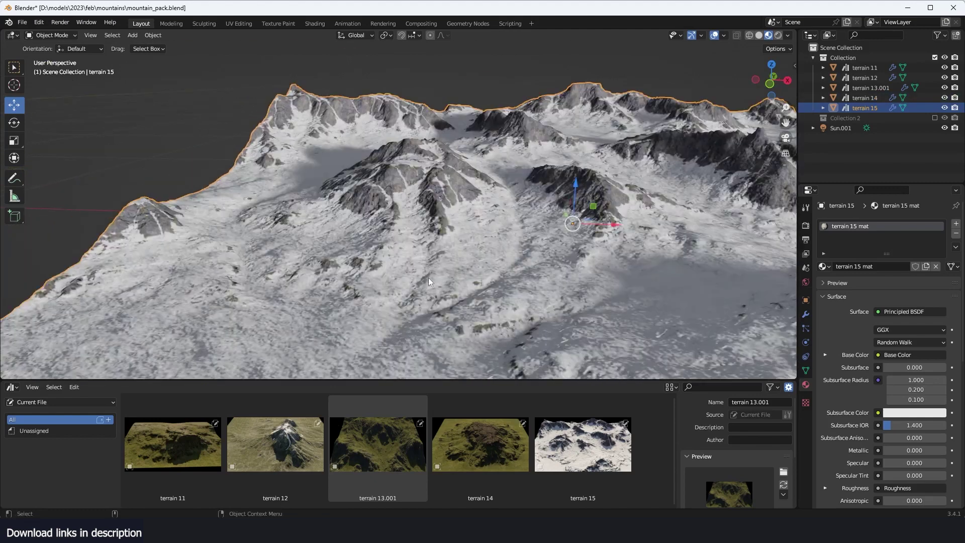
Enlarge the asset browser area and change it to the Shader Editor to show terrain 15's material nodes
drag(276, 379, 25, 296)
click(22, 306)
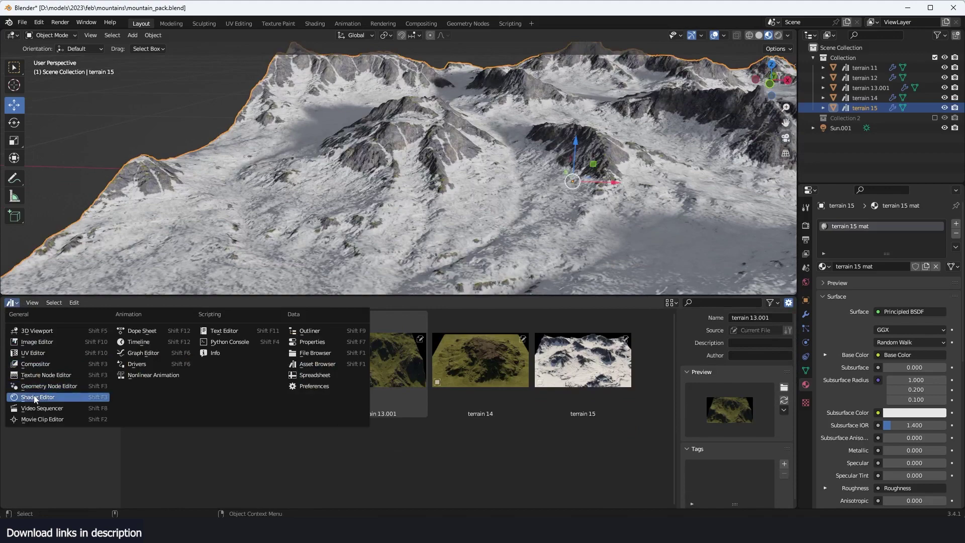
click(34, 395)
scroll(347, 385, down, 3)
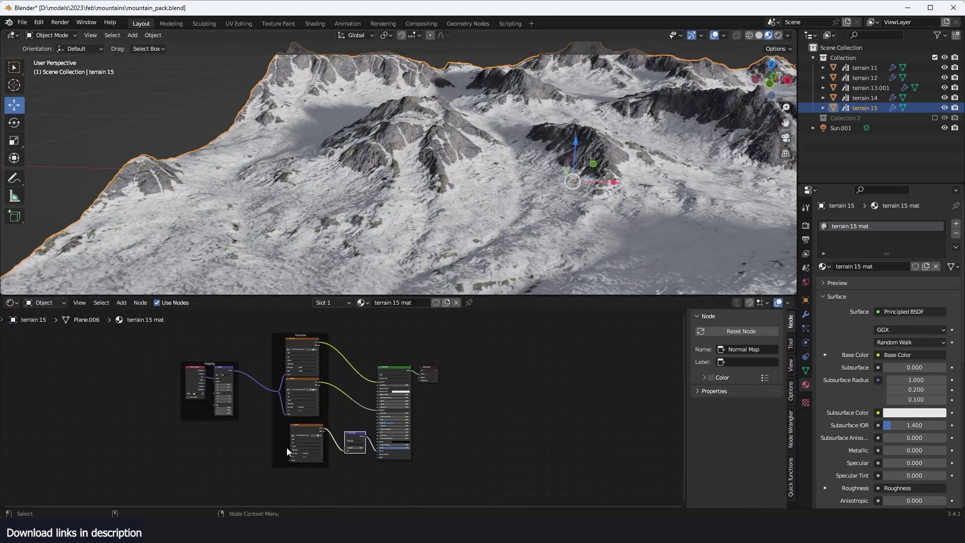
Examine the snowy peaks of terrain 15 at several distances with the terrain deselected
scroll(287, 448, down, 2)
scroll(469, 203, down, 5)
middle_drag(468, 204, 433, 208)
scroll(463, 212, up, 5)
scroll(464, 213, down, 3)
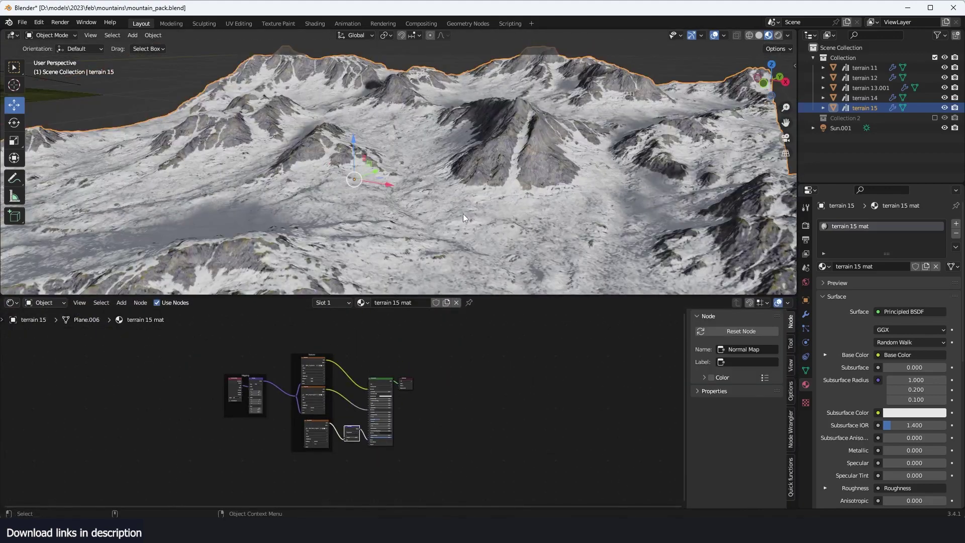
key(alt+a)
scroll(433, 219, down, 3)
scroll(433, 219, up, 5)
scroll(432, 219, down, 8)
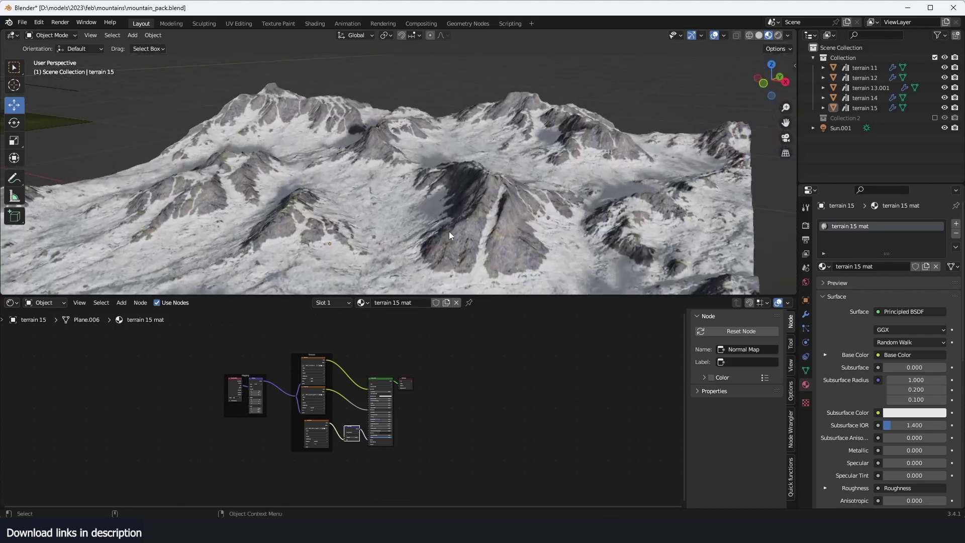
Inspect the pack's other terrains, including terrain 12, and view the row from the front with terrain 15 selected
middle_drag(466, 225, 487, 177)
scroll(374, 235, up, 3)
scroll(575, 235, down, 2)
scroll(420, 202, up, 3)
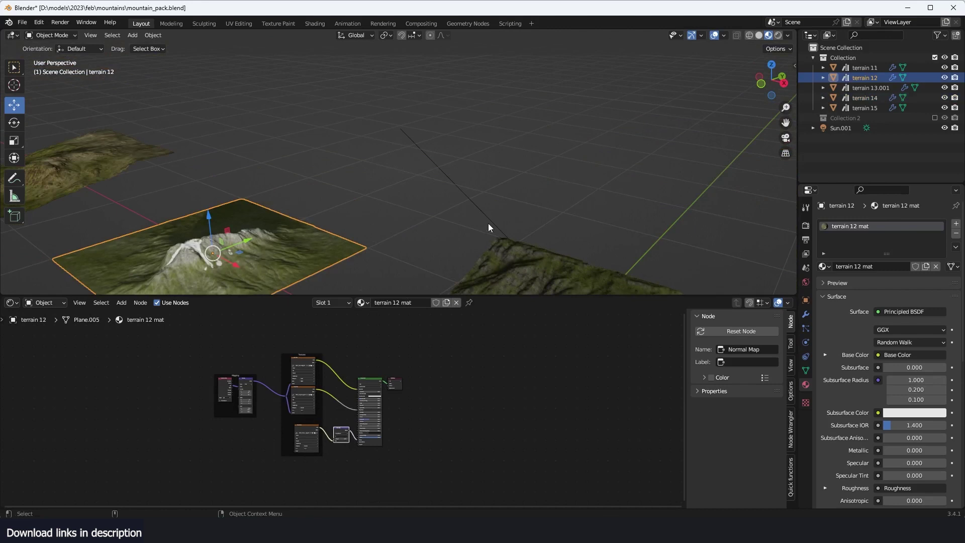
scroll(602, 239, down, 4)
middle_drag(602, 240, 532, 153)
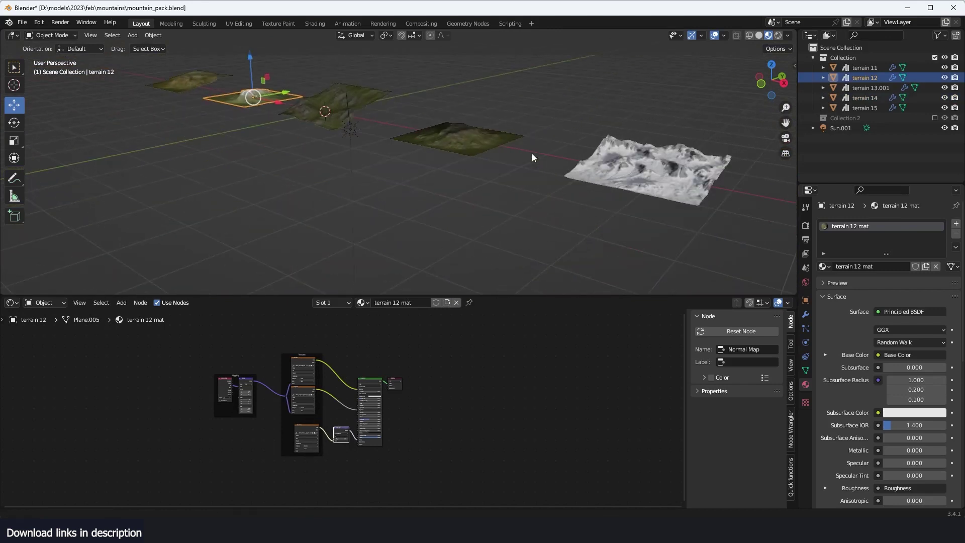
click(583, 174)
key(KP_1)
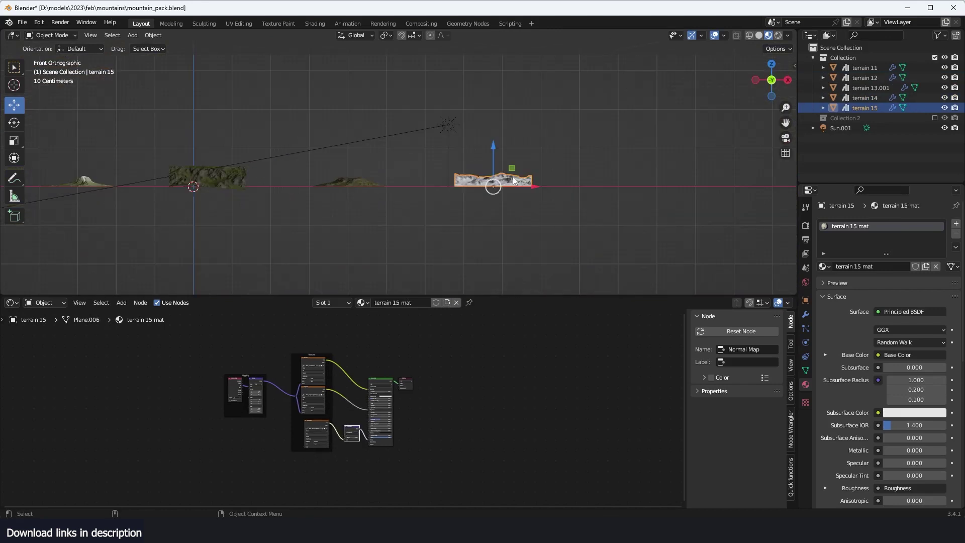
middle_drag(514, 180, 408, 214)
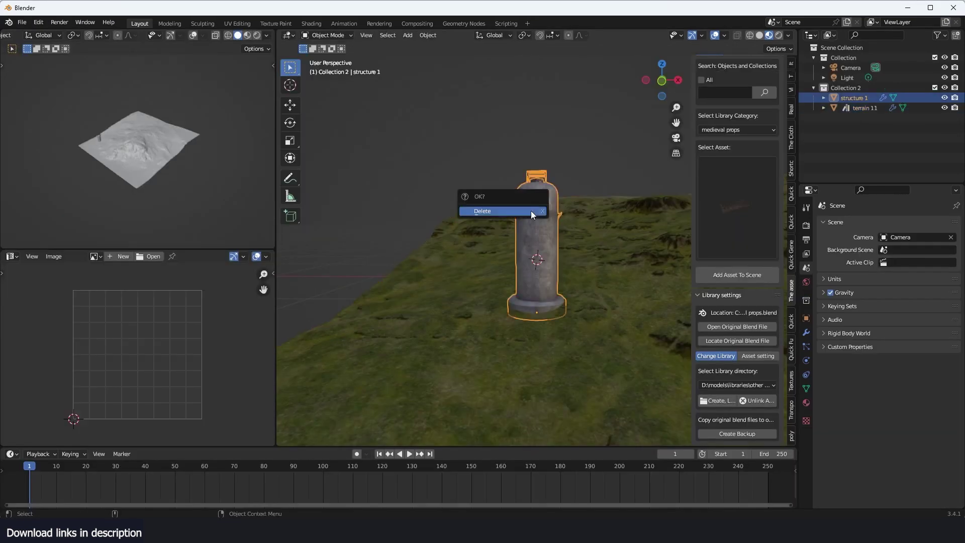
Delete structure 1 from the scene containing terrain 11 and view the remaining terrain from another angle
click(531, 210)
middle_drag(406, 243, 595, 209)
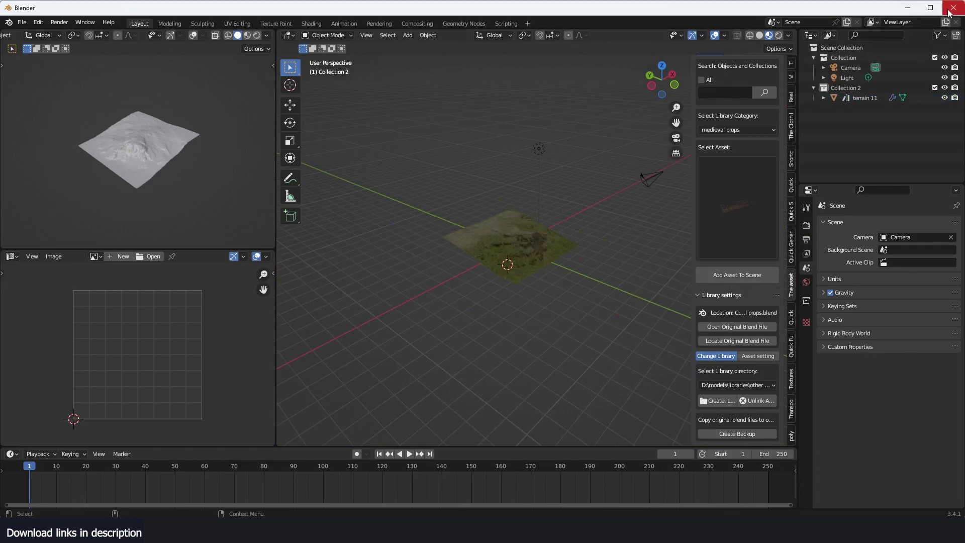